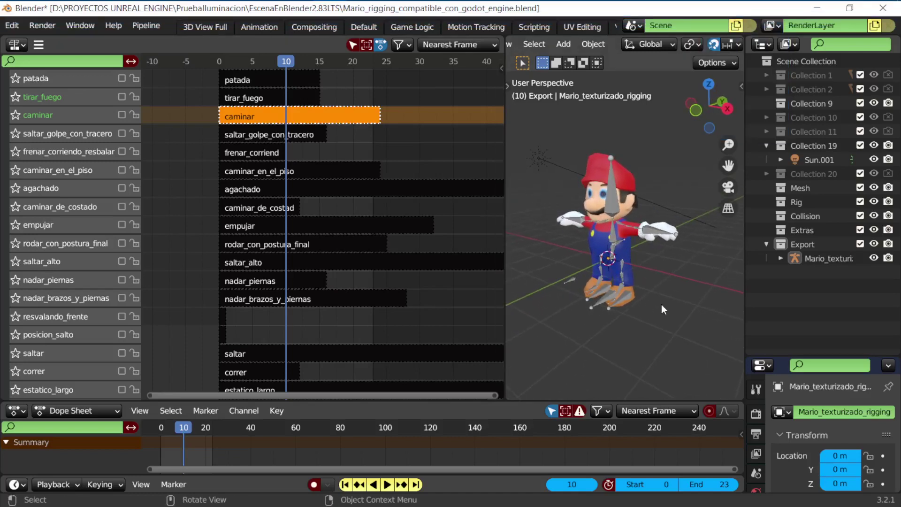
Send the Export collection with the Mario rig and its animation clips to Unreal
left_click(801, 243)
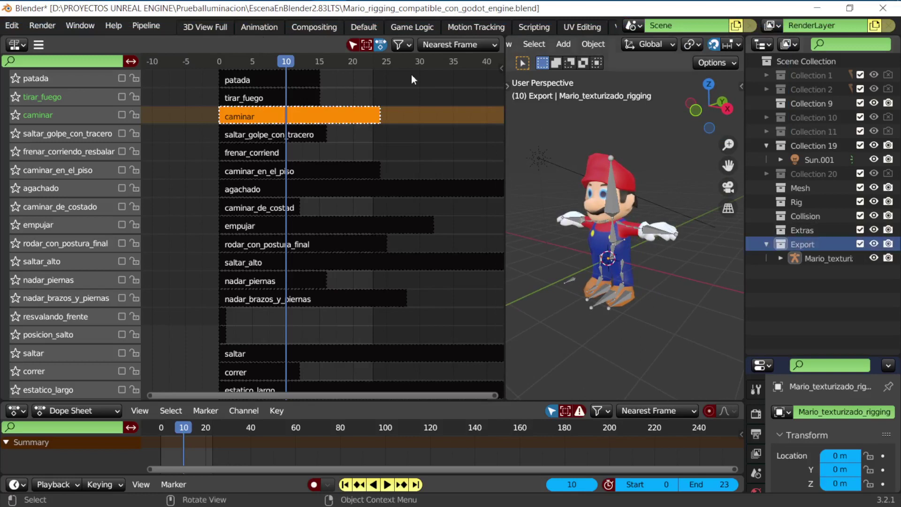
left_click(156, 30)
mouse_move(172, 60)
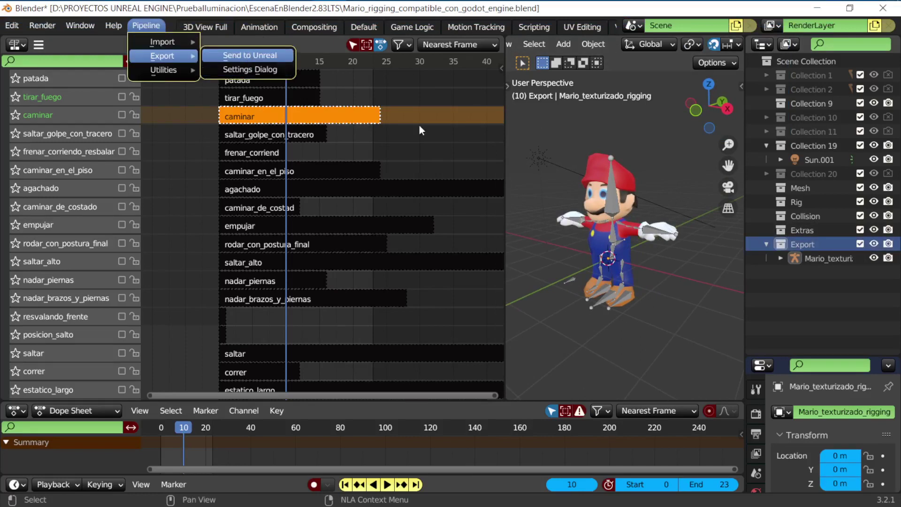
left_click(250, 55)
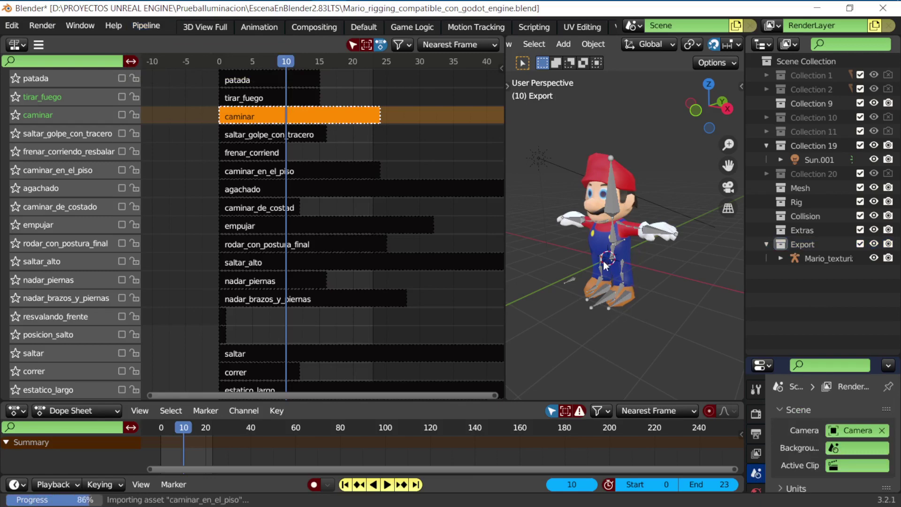
Bring Unreal forward and close the Message Log and the old sequence timeline
mouse_move(366, 24)
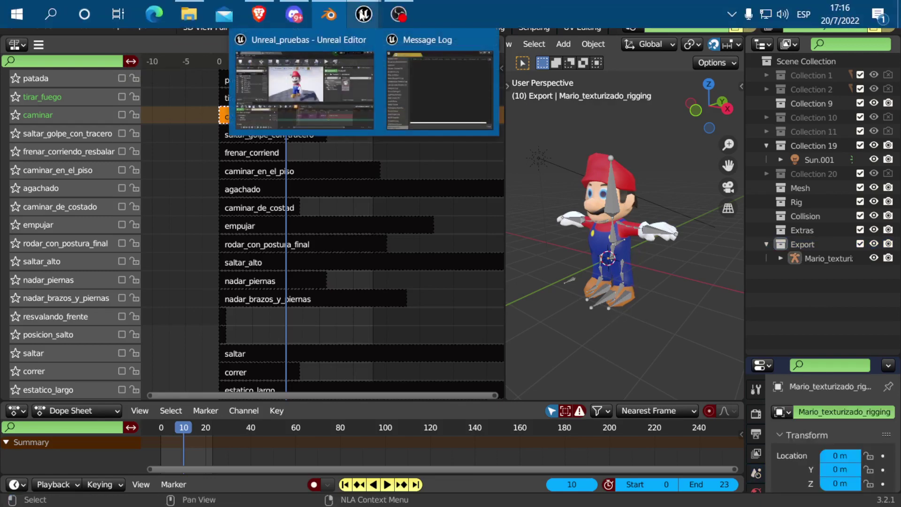
left_click(448, 71)
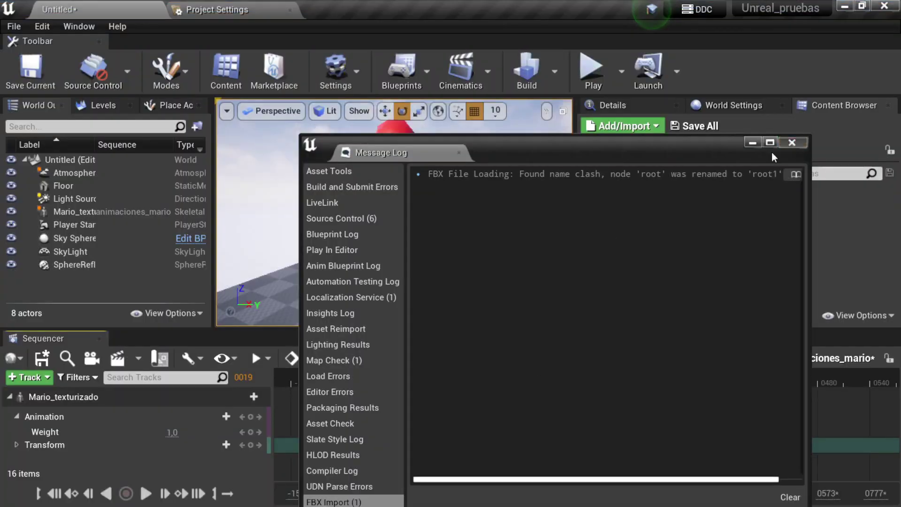
left_click(791, 142)
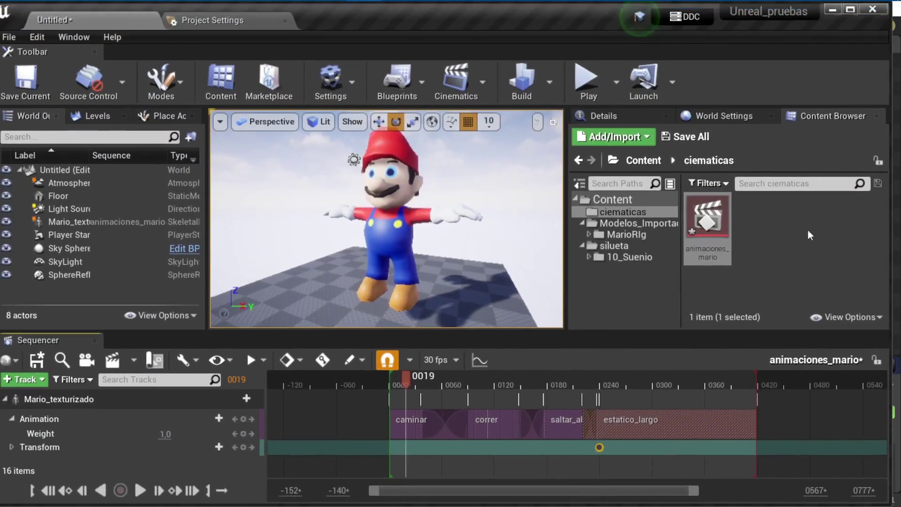
mouse_move(839, 18)
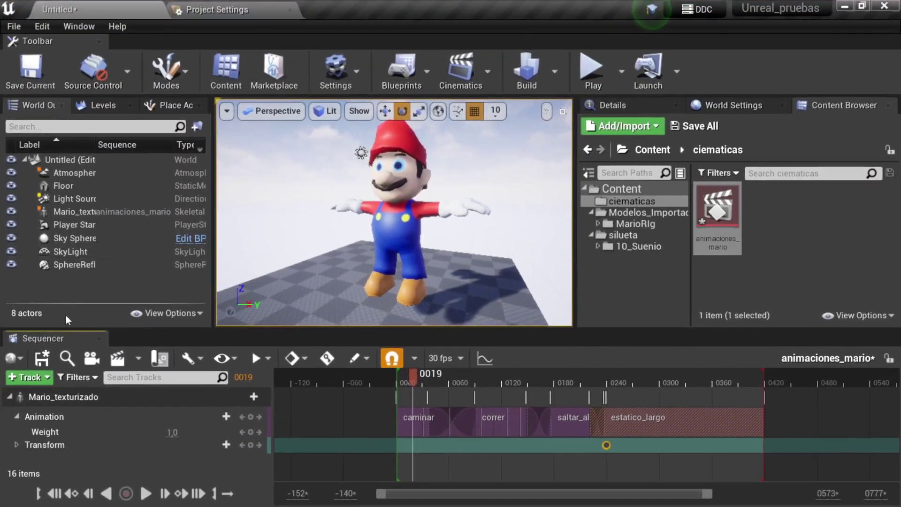
left_click(100, 338)
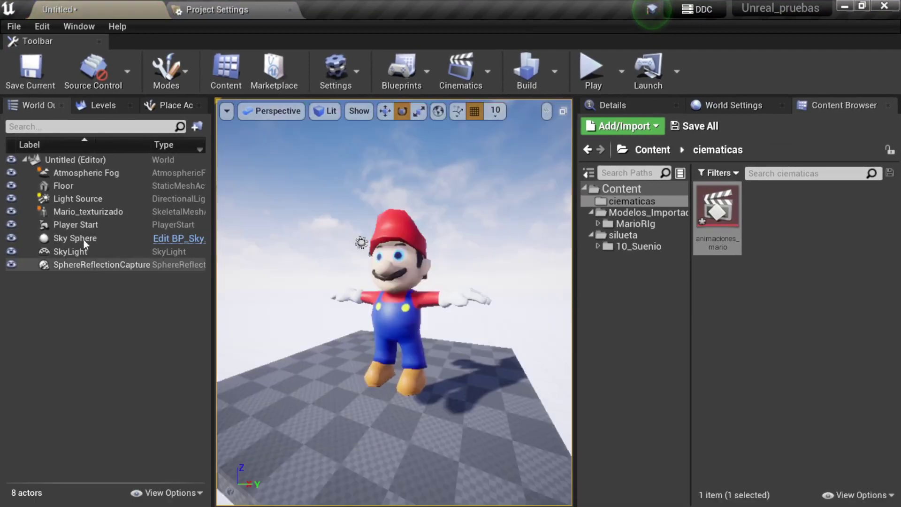
Delete the Mario_texturizado actor and the animaciones_mario level sequence asset
left_click(92, 212)
key("Delete")
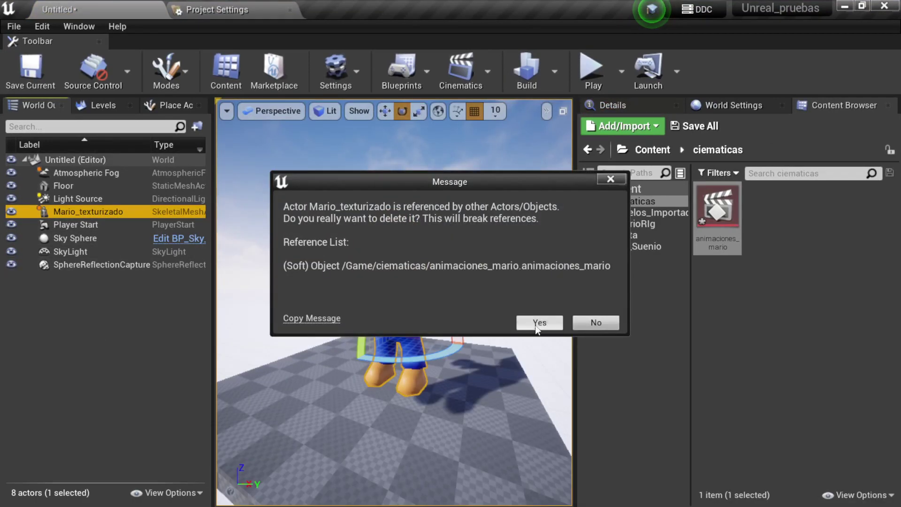
left_click(537, 324)
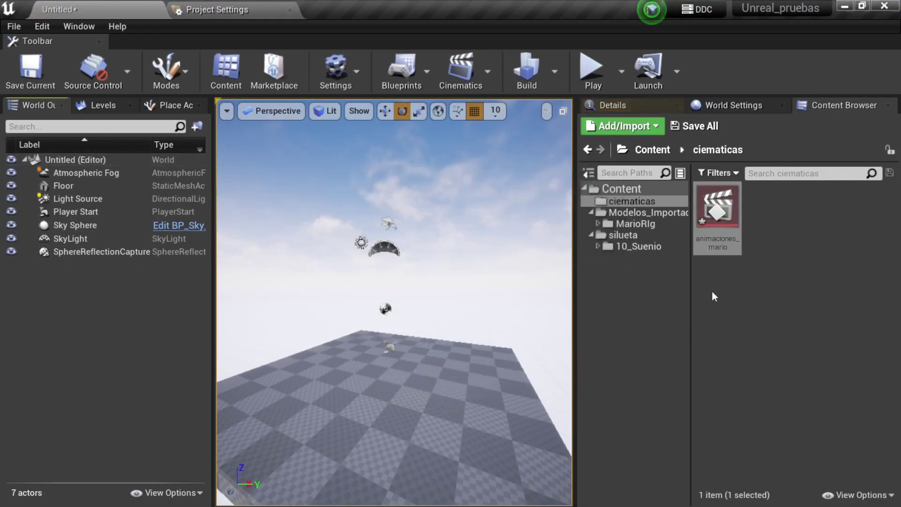
left_click(725, 234)
key("Delete")
left_click(422, 480)
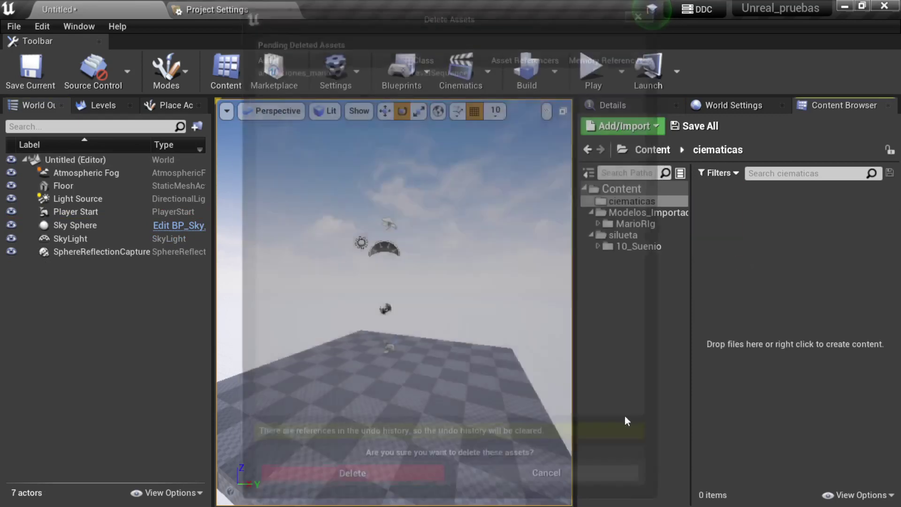
Drag Mario_texturizado from Modelos_Importados_desde_Blender > MarioRig onto the level floor
left_click(637, 212)
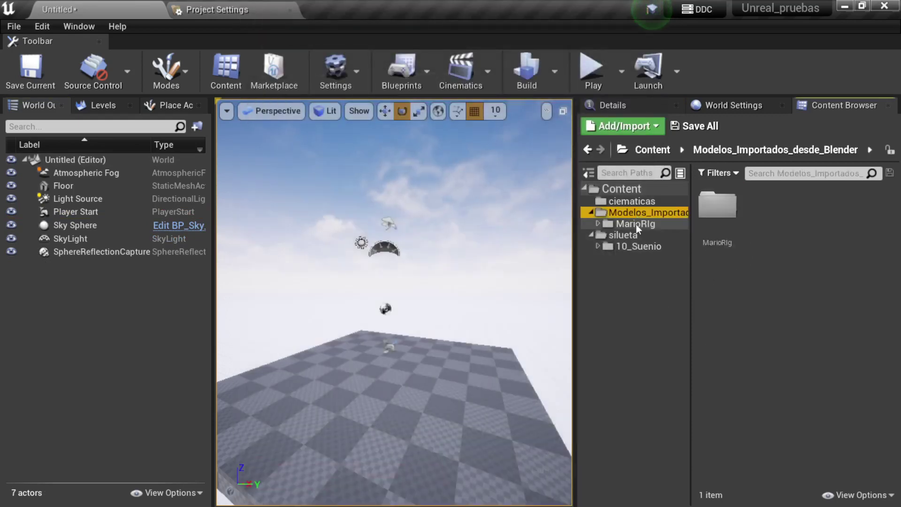
left_click(635, 224)
left_click(870, 217)
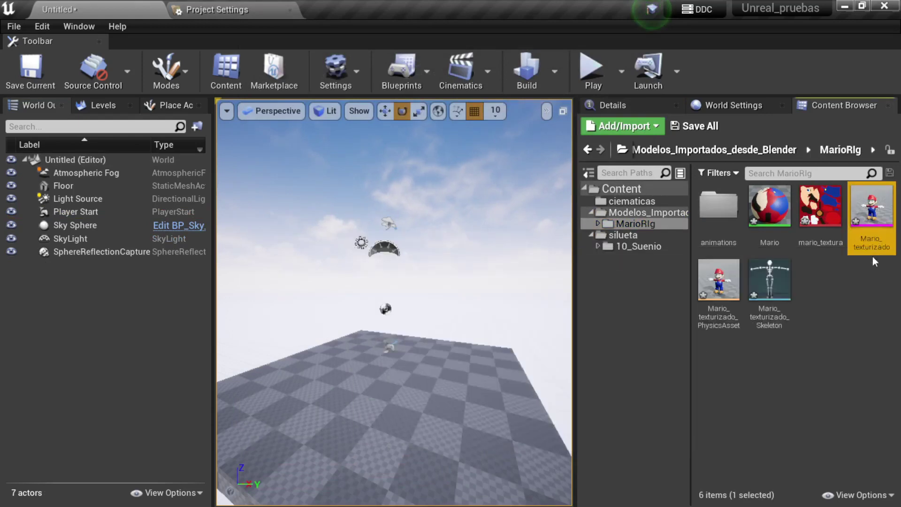
left_click_drag(871, 216, 375, 398)
Raise Mario with the move gizmo and rotate it to face the camera
key("w")
left_click_drag(381, 351, 383, 278)
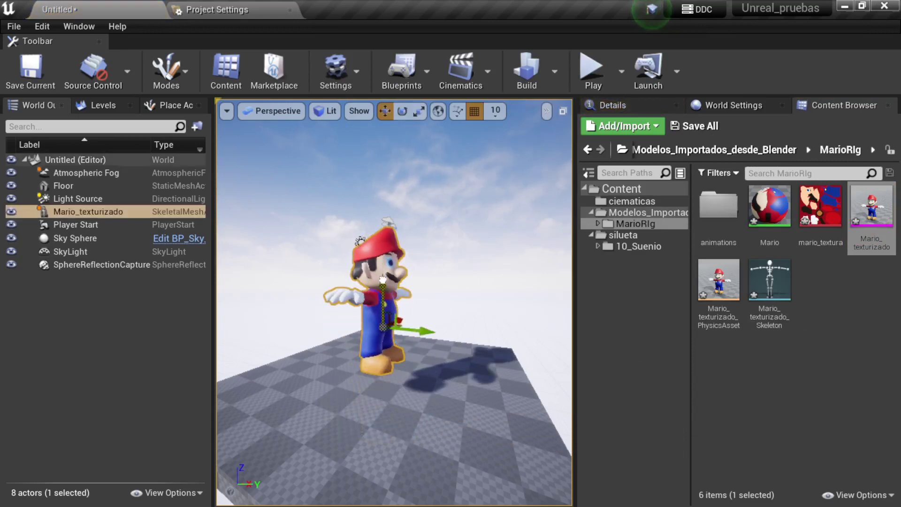
key("e")
scroll(421, 331, "up", 2)
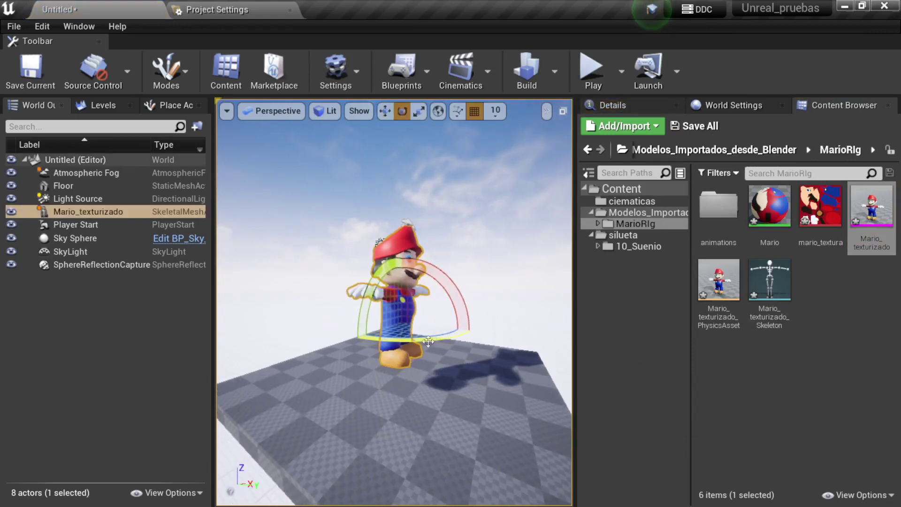
left_click_drag(429, 341, 481, 324)
mouse_move(481, 324)
right_mouse_down()
mouse_move(469, 338)
mouse_move(452, 330)
right_mouse_up()
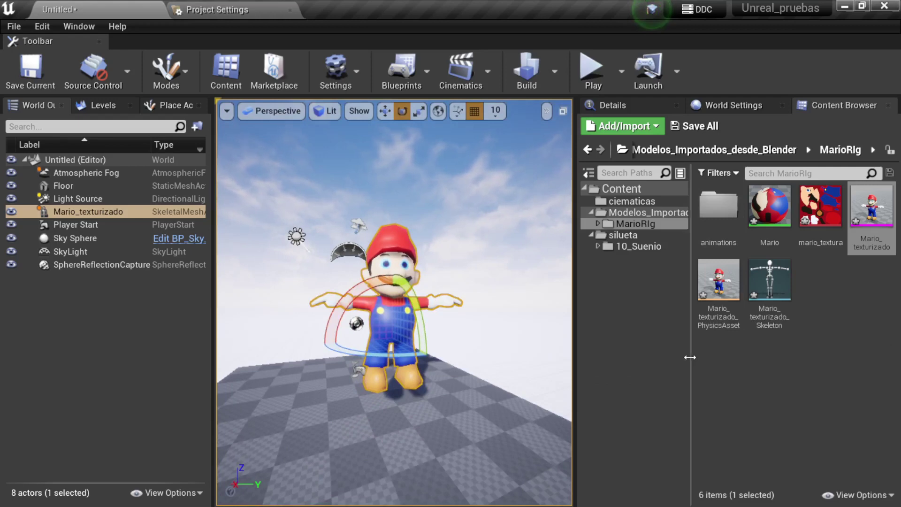
left_click_drag(573, 310, 533, 305)
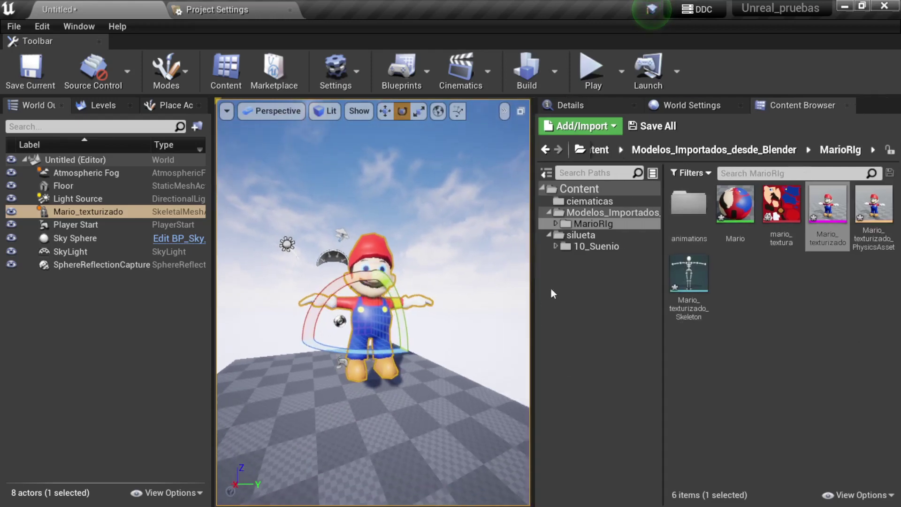
Create a Level Sequence named miAnimacionmesccla in the ciematicas folder
left_click(587, 201)
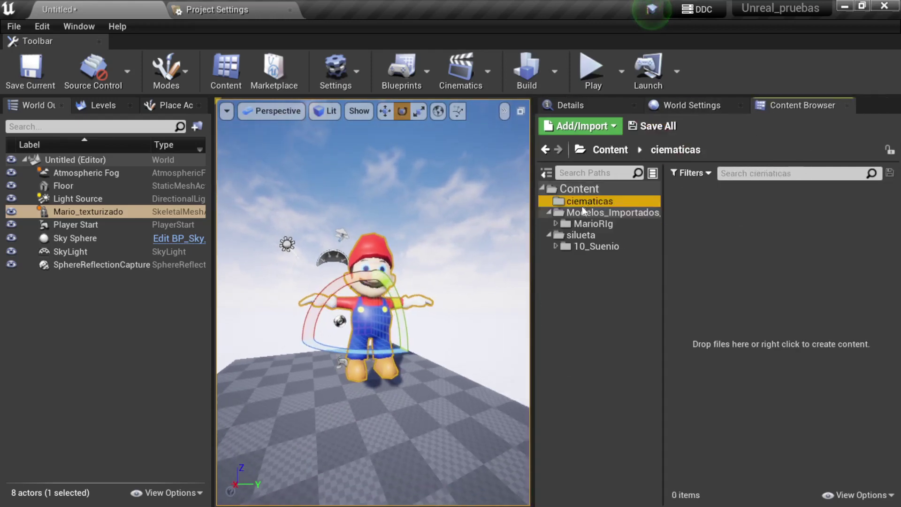
right_click(711, 236)
mouse_move(760, 284)
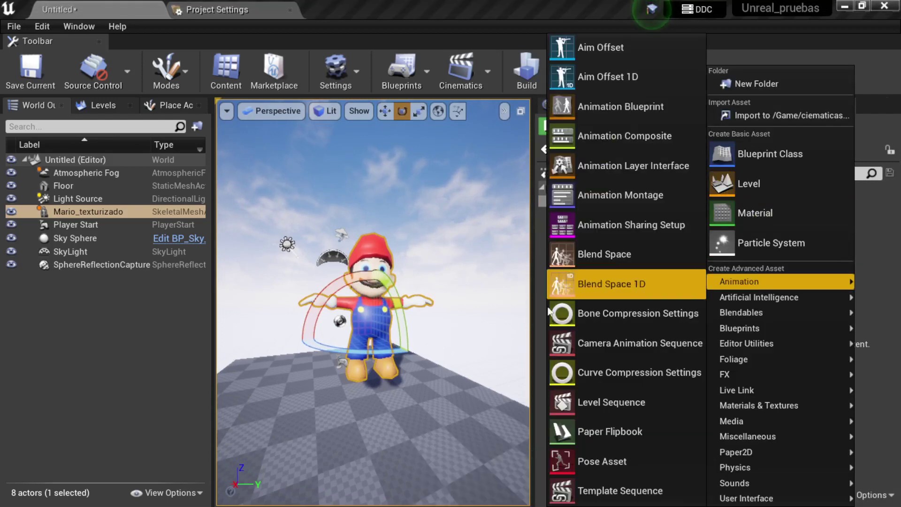
left_click(617, 401)
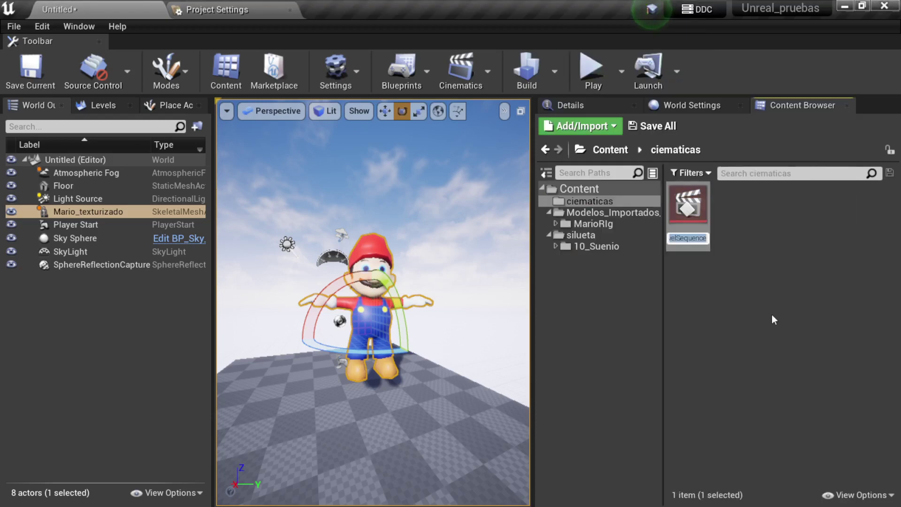
type("miA")
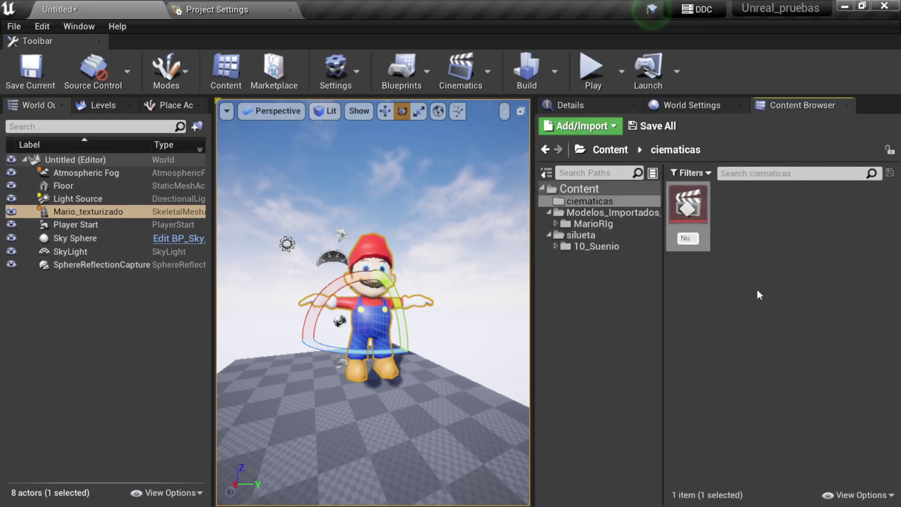
type("nimacion")
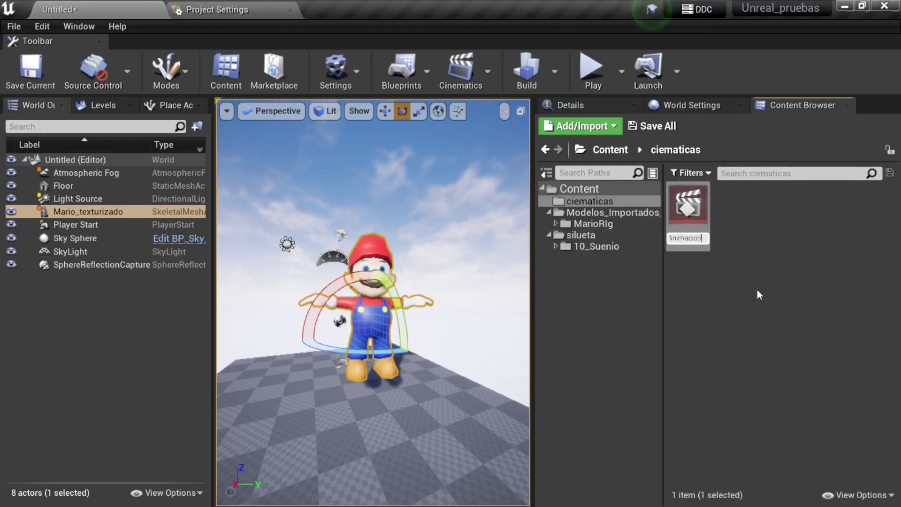
type("mes")
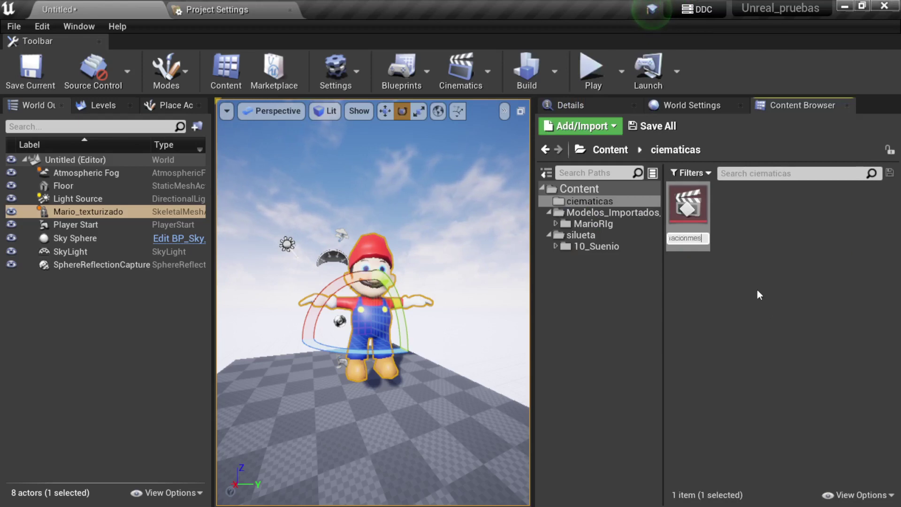
type("c")
type("cla")
key("Return")
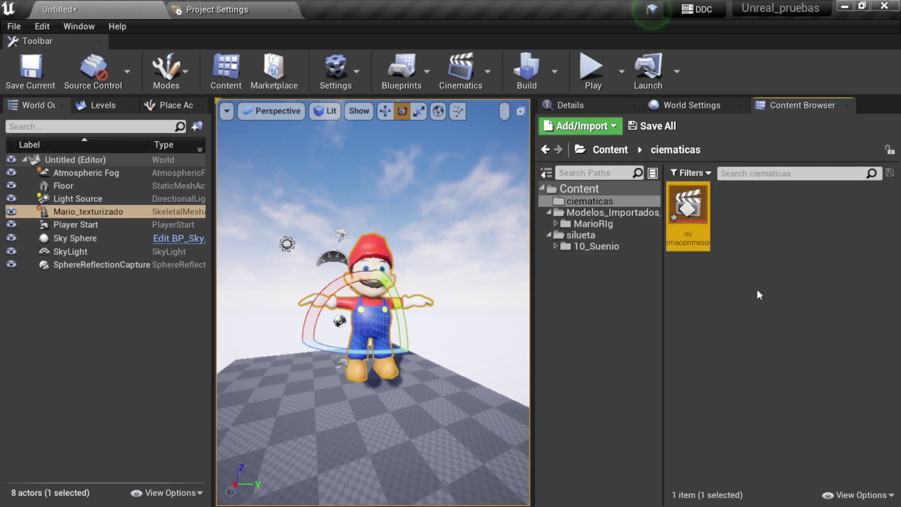
Open miAnimacionmesccla in the Sequencer, docked full width below an enlarged viewport
double_click(686, 205)
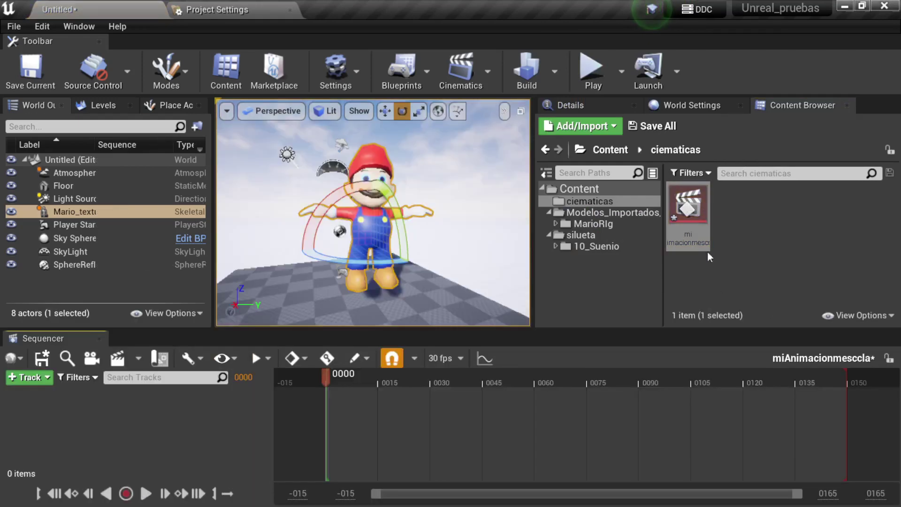
left_click_drag(89, 338, 391, 137)
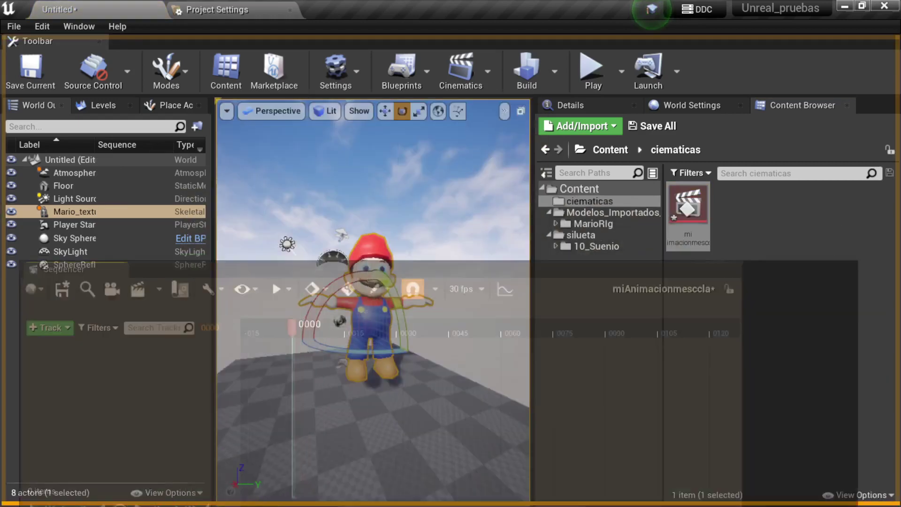
left_click_drag(274, 106, 251, 291)
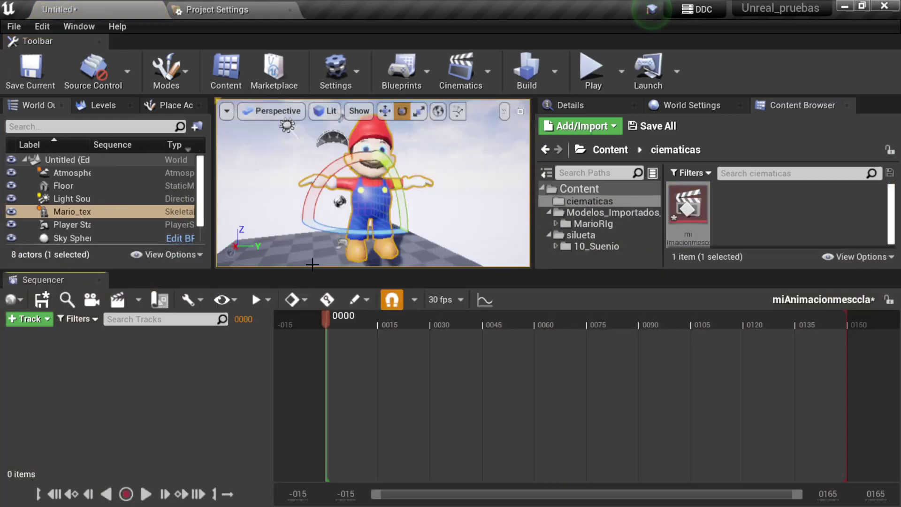
left_click_drag(308, 272, 308, 388)
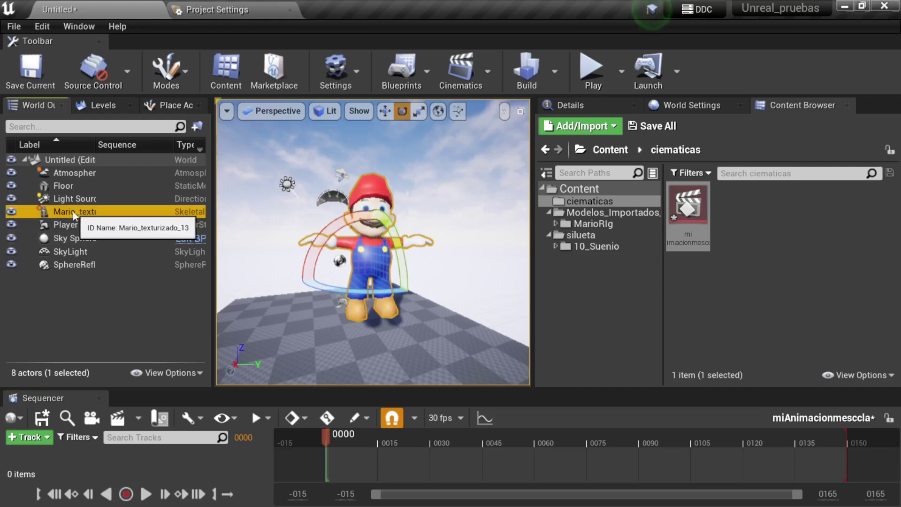
Add the Mario_texturizado actor as a track in the sequence
left_click(39, 439)
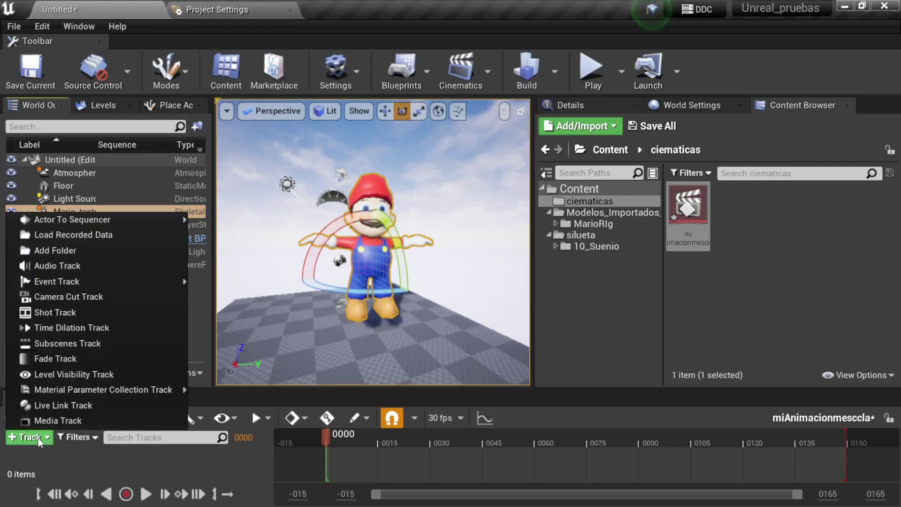
mouse_move(84, 221)
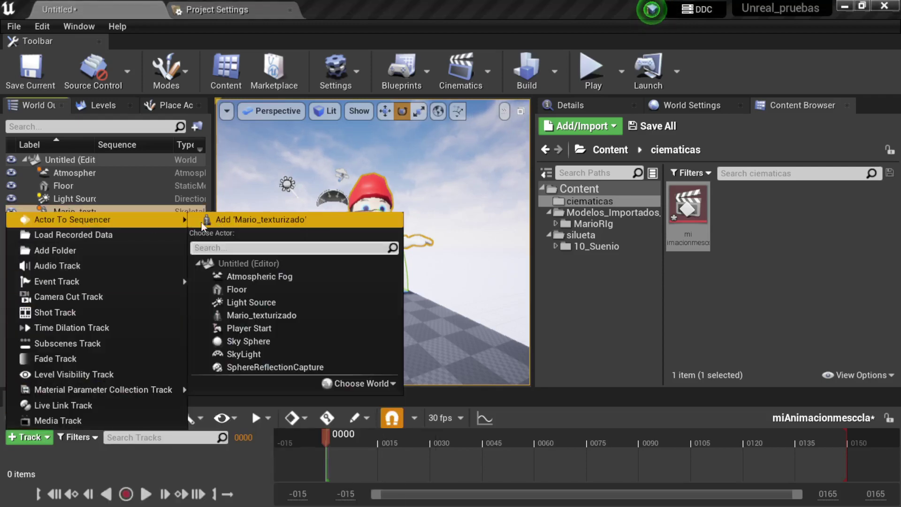
left_click(247, 221)
mouse_move(487, 389)
left_mouse_down()
mouse_move(487, 339)
mouse_move(487, 353)
left_mouse_up()
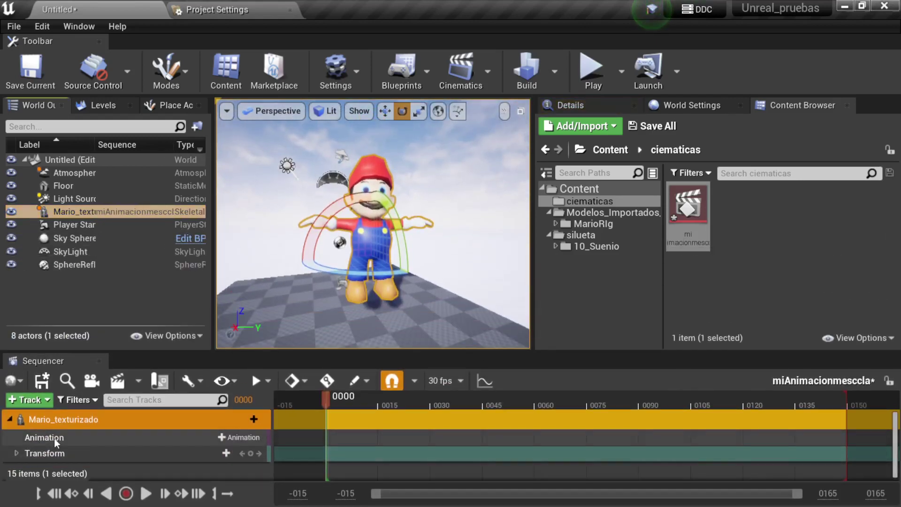
Add the caminar clip to Mario's Animation track and trim its length
left_click(238, 437)
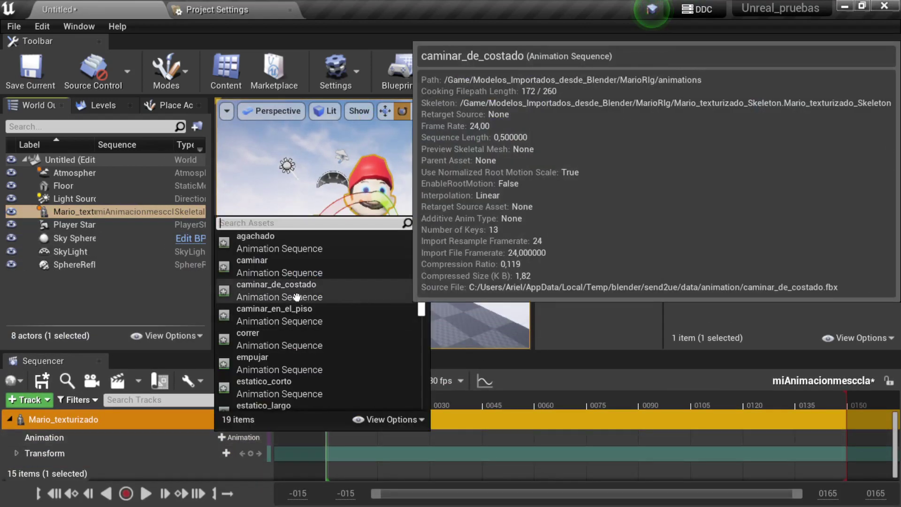
left_click(292, 273)
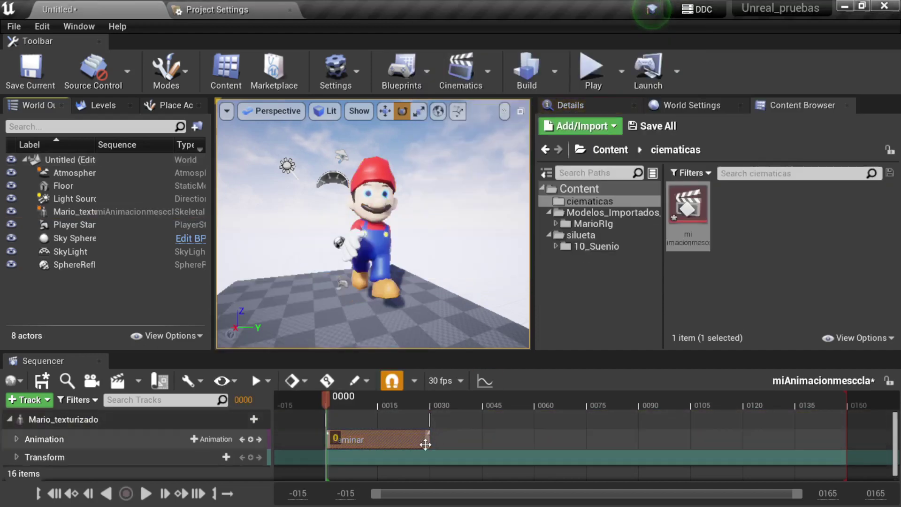
left_click_drag(429, 439, 451, 436)
left_click_drag(550, 438, 509, 439)
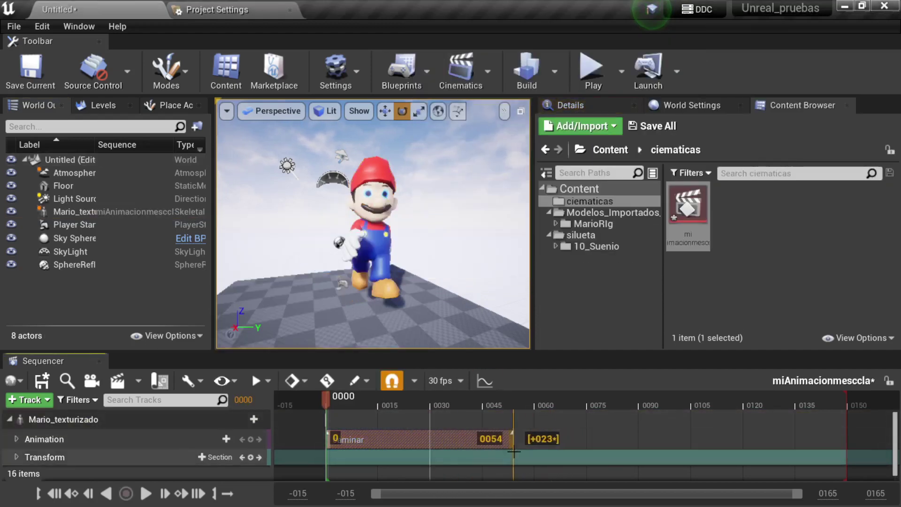
scroll(582, 399, "down", 4)
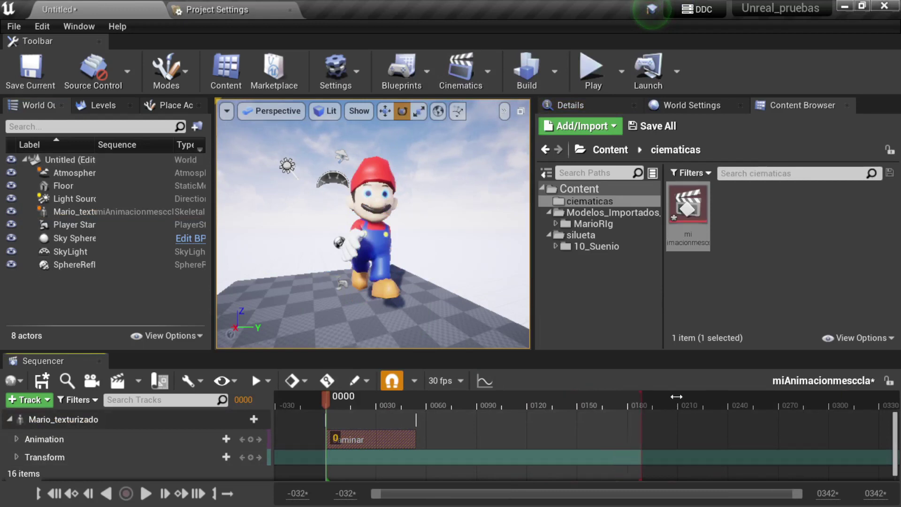
scroll(621, 413, "down", 4)
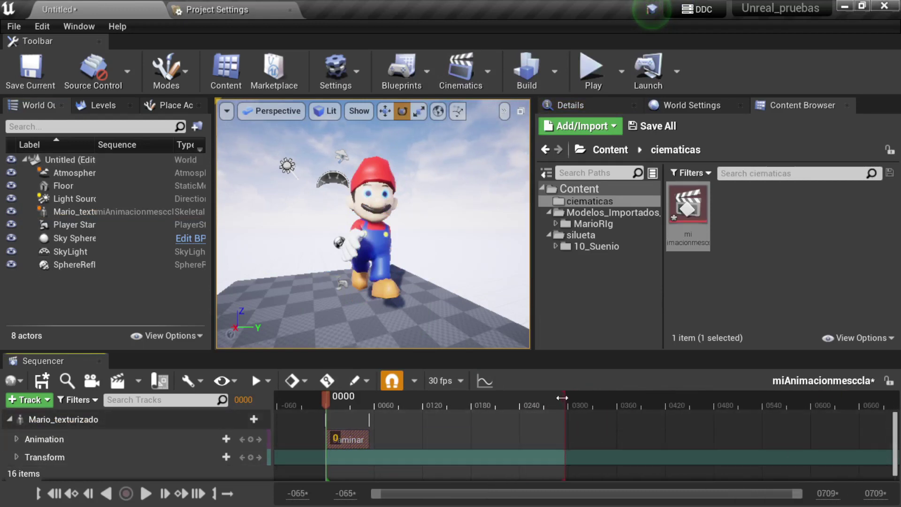
scroll(619, 411, "up", 1)
Extend the playback range end, preview caminar poses, and add the caminar_en_el_piso clip
left_click_drag(608, 406, 756, 397)
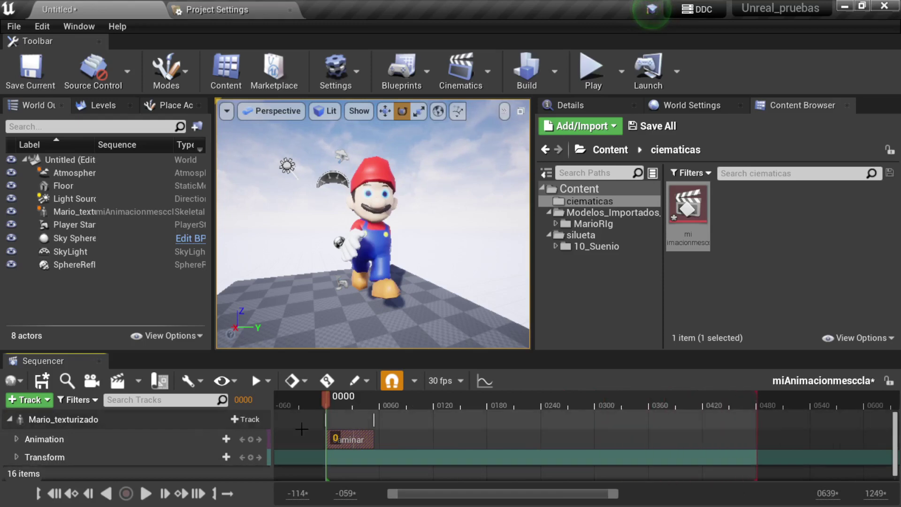
left_click_drag(373, 439, 418, 437)
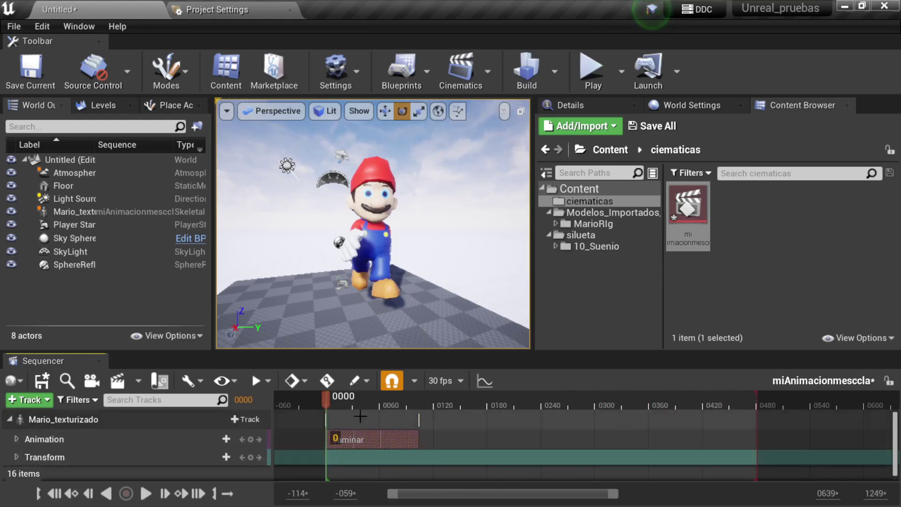
mouse_move(326, 398)
left_mouse_down()
mouse_move(375, 398)
mouse_move(369, 403)
left_mouse_up()
left_click(452, 398)
left_click(540, 404)
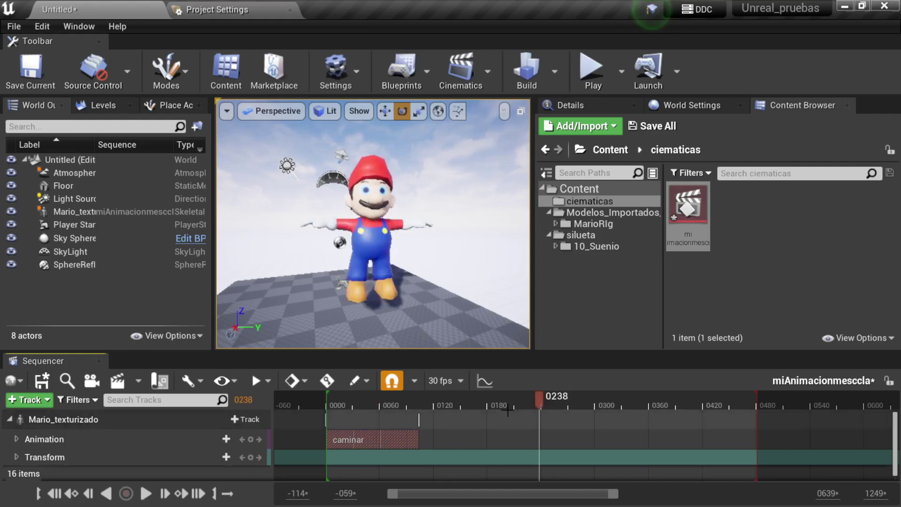
left_click(389, 399)
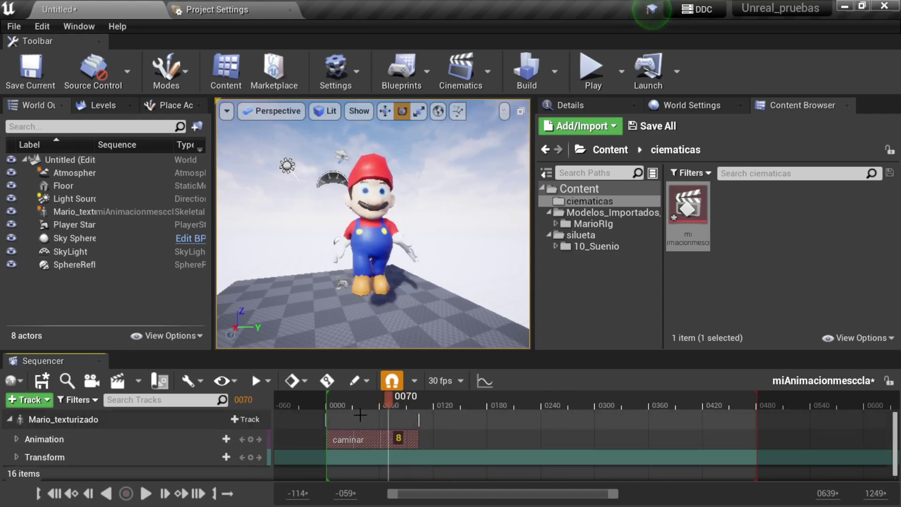
left_click(220, 438)
left_click(256, 320)
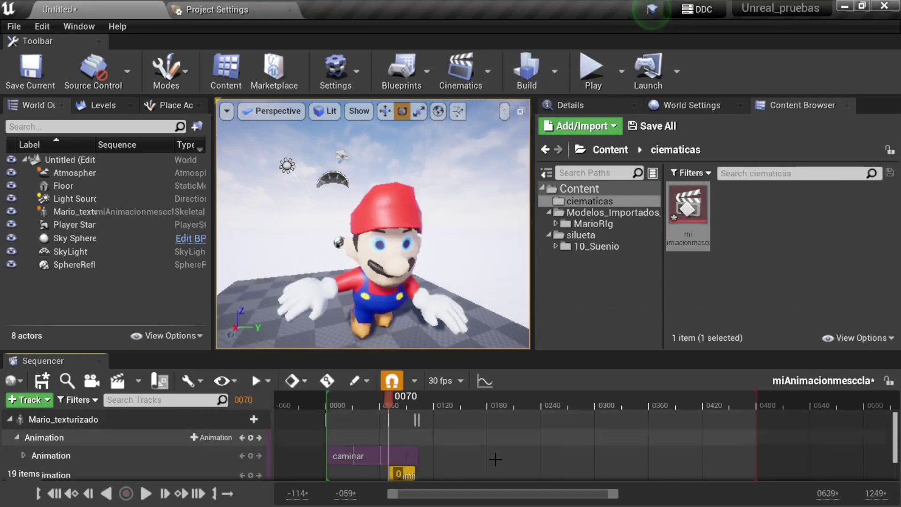
Undo the caminar_en_el_piso clip and place the playhead at frame 0183
key("ctrl+z")
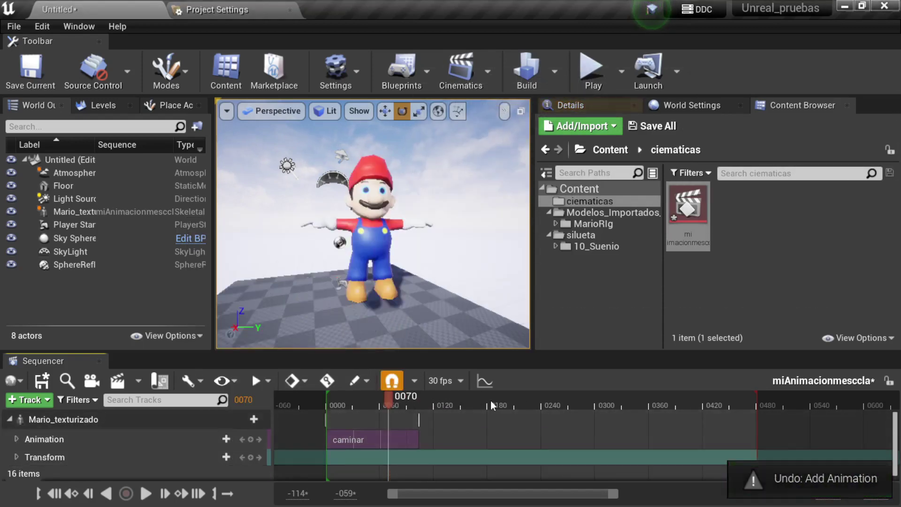
left_click(490, 399)
left_click(243, 419)
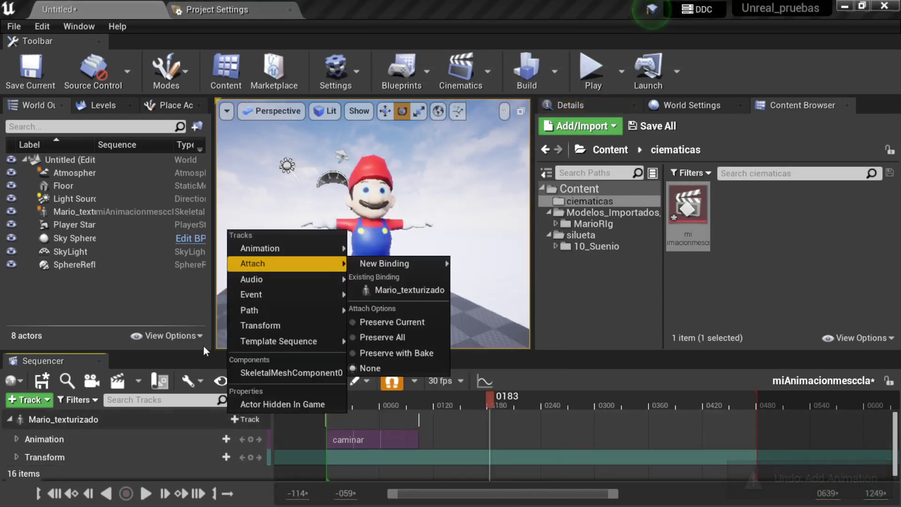
left_click(77, 440)
left_click(214, 440)
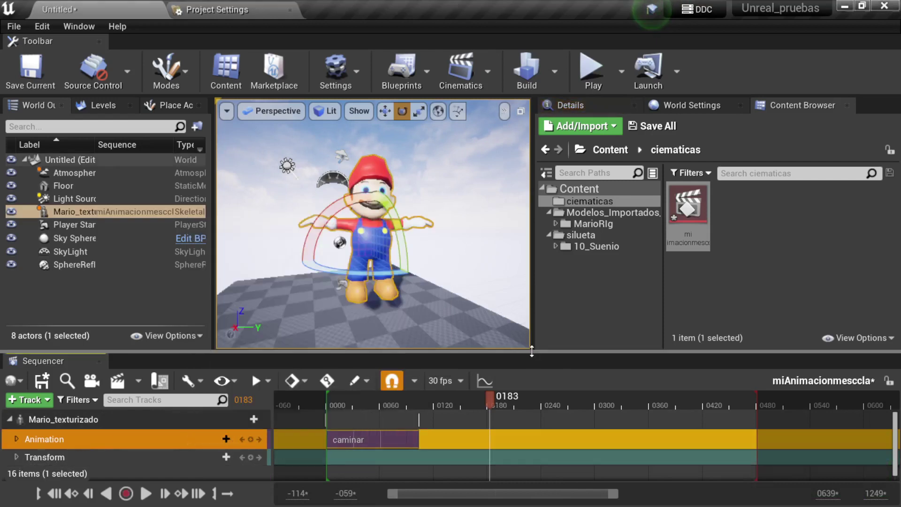
Add the correr clip at the playhead on Mario's Animation track
left_click_drag(532, 352, 532, 298)
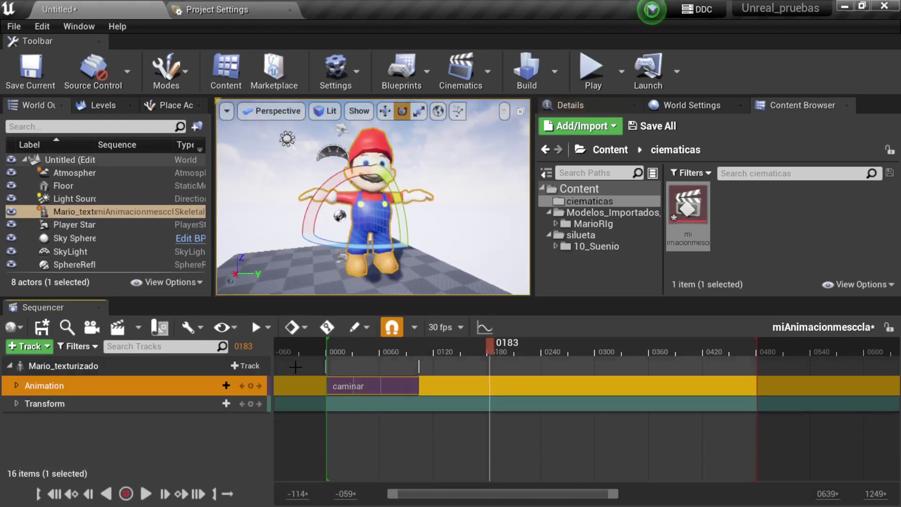
left_click(207, 382)
type("ci")
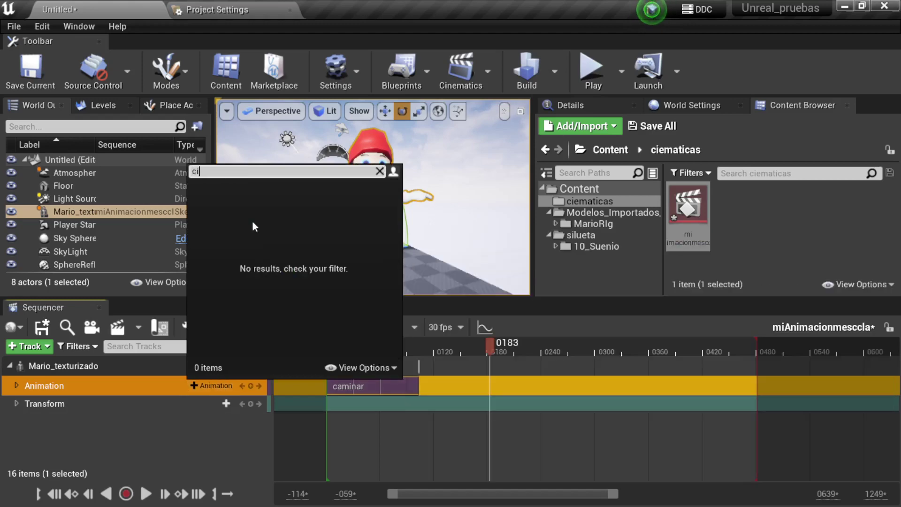
key("BackSpace")
key("BackSpace")
type("correr")
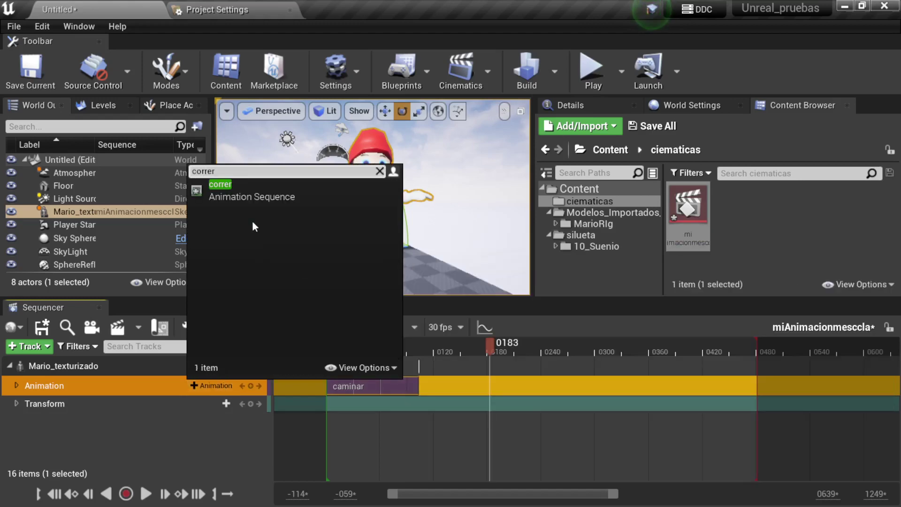
key("Return")
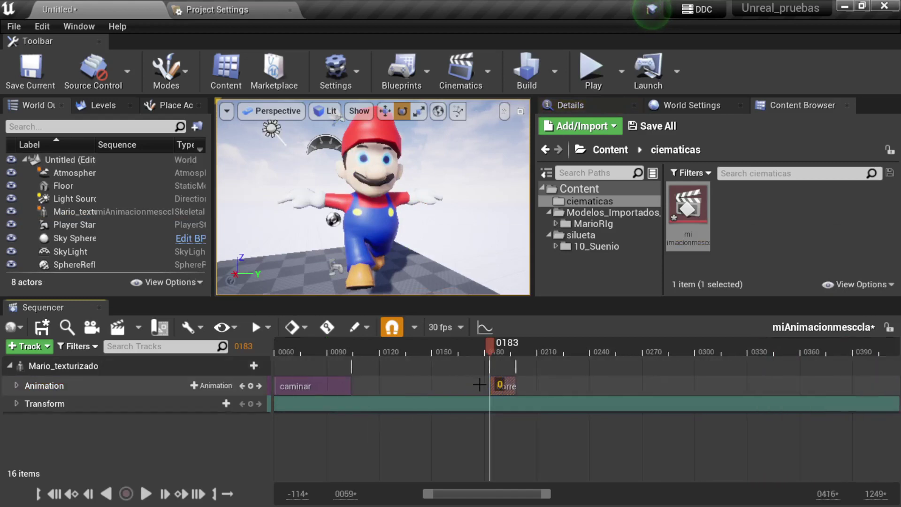
Lengthen correr and slide it left to overlap the end of caminar
mouse_move(515, 385)
left_mouse_down()
mouse_move(674, 384)
mouse_move(433, 389)
left_mouse_up()
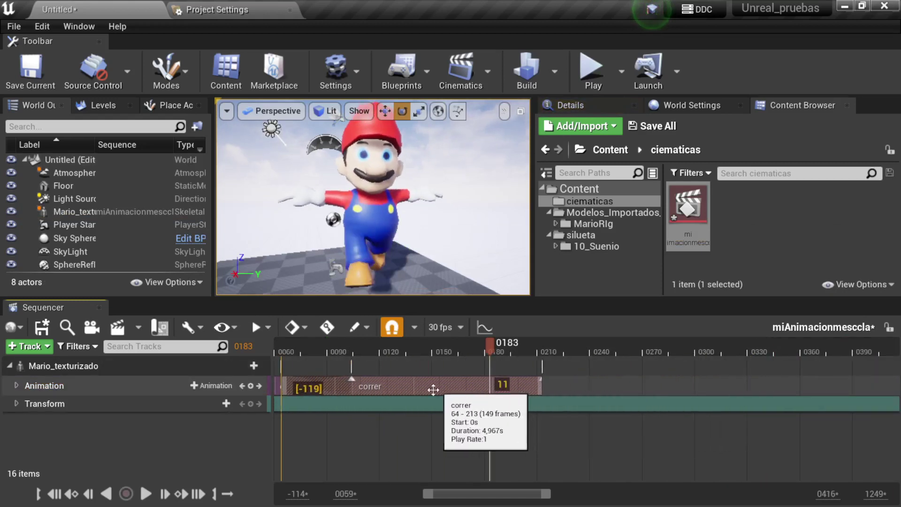
right_click_drag(434, 389, 627, 389)
left_click_drag(675, 350, 464, 356)
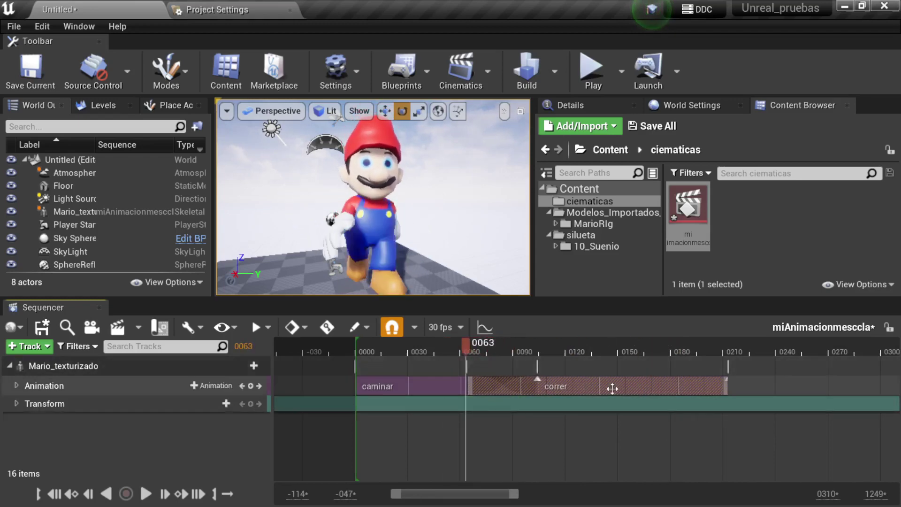
left_click_drag(612, 388, 586, 388)
left_click(54, 494)
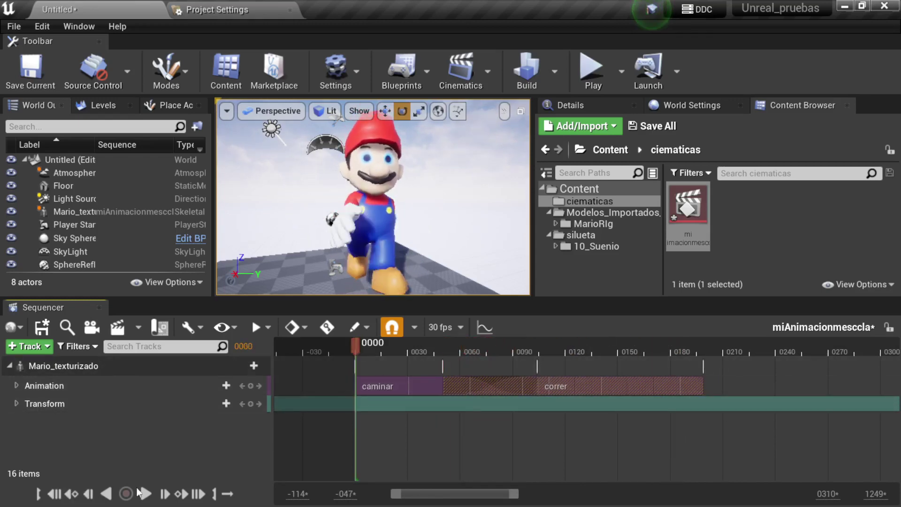
left_click(143, 493)
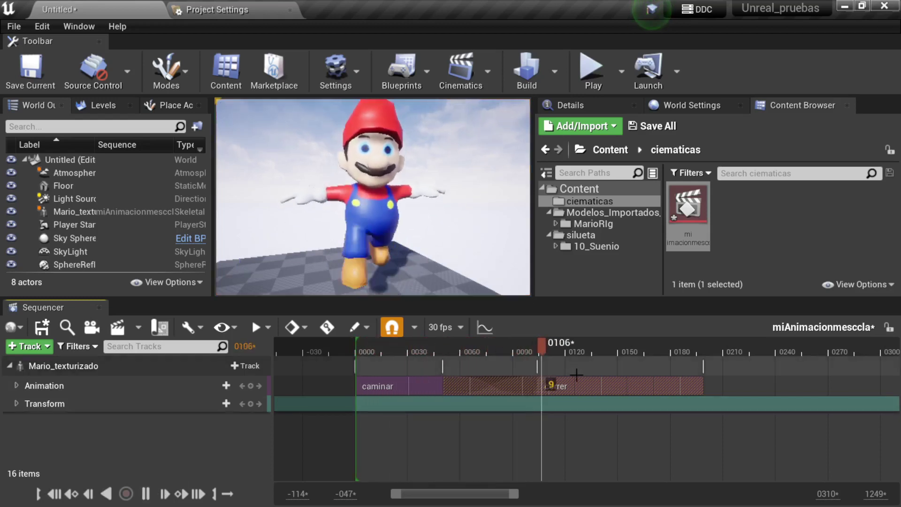
left_click(145, 493)
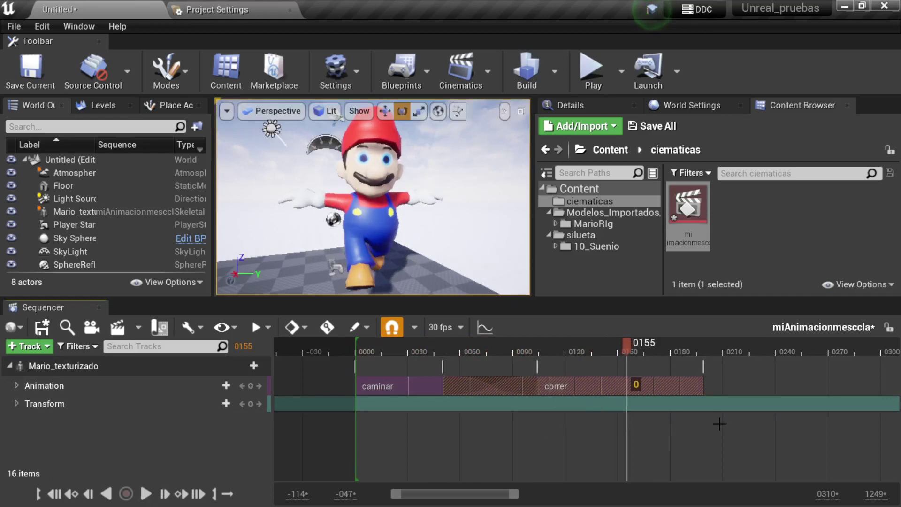
right_click_drag(719, 423, 544, 417)
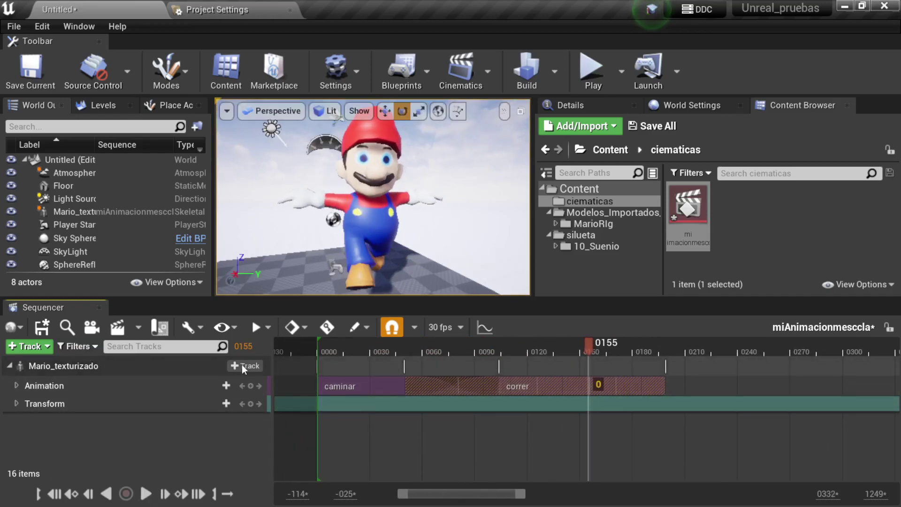
Add saltar_alto at frame 0241 and slide it left to overlap correr's end
left_click(741, 351)
left_click(212, 387)
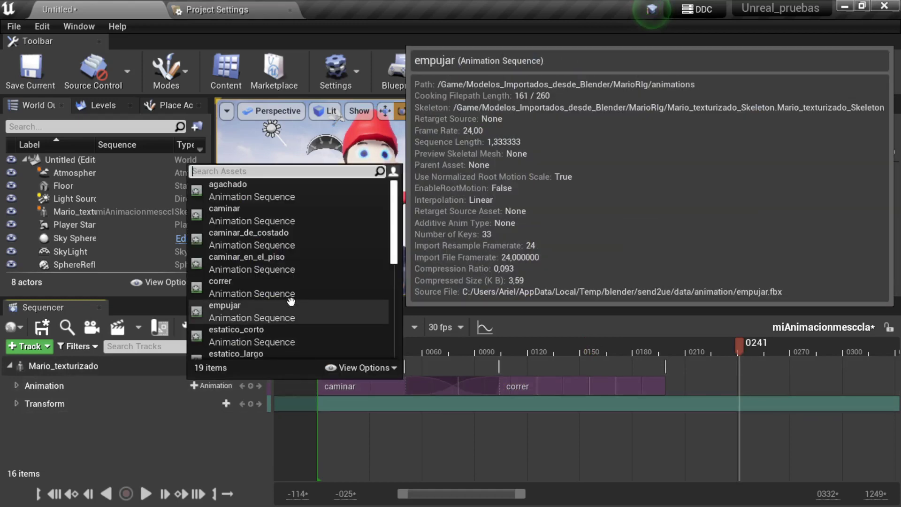
type("saltar")
key("Down")
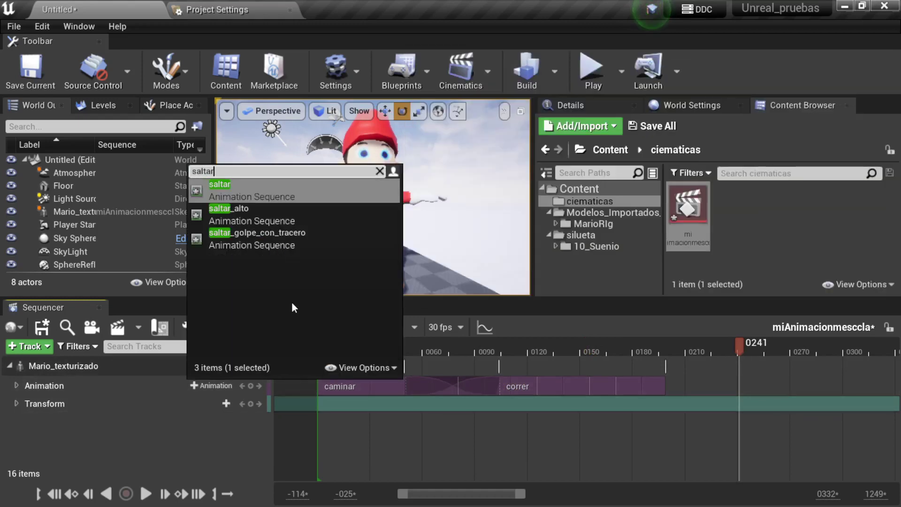
key("Down")
key("Up")
key("Return")
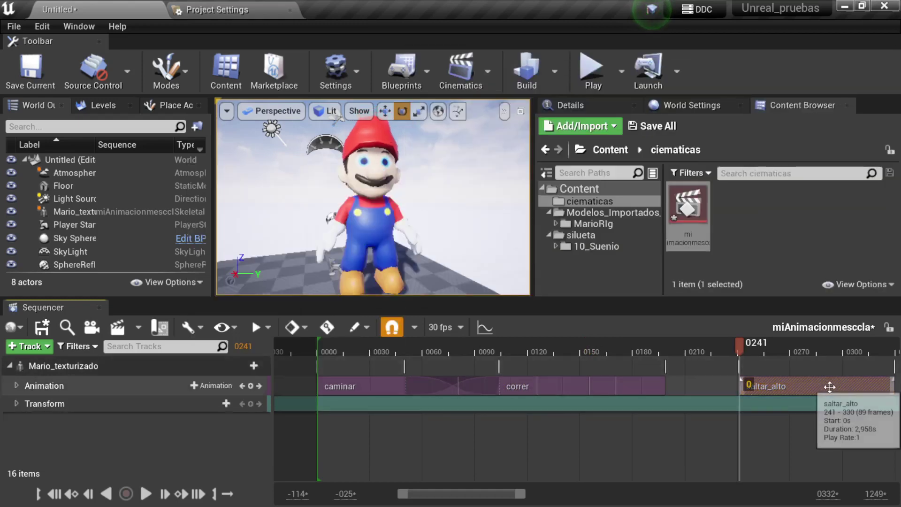
left_click_drag(828, 387, 691, 394)
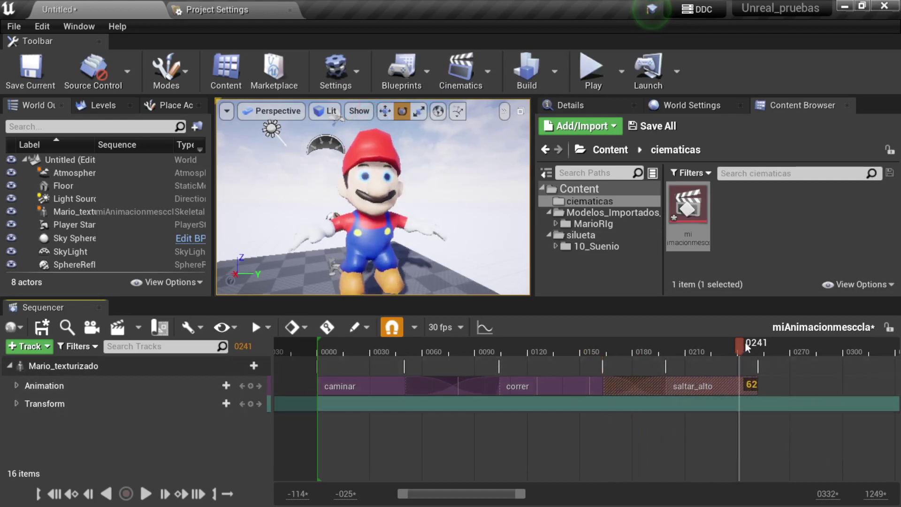
mouse_move(745, 342)
left_mouse_down()
mouse_move(598, 356)
mouse_move(726, 365)
left_mouse_up()
right_click_drag(762, 370, 655, 371)
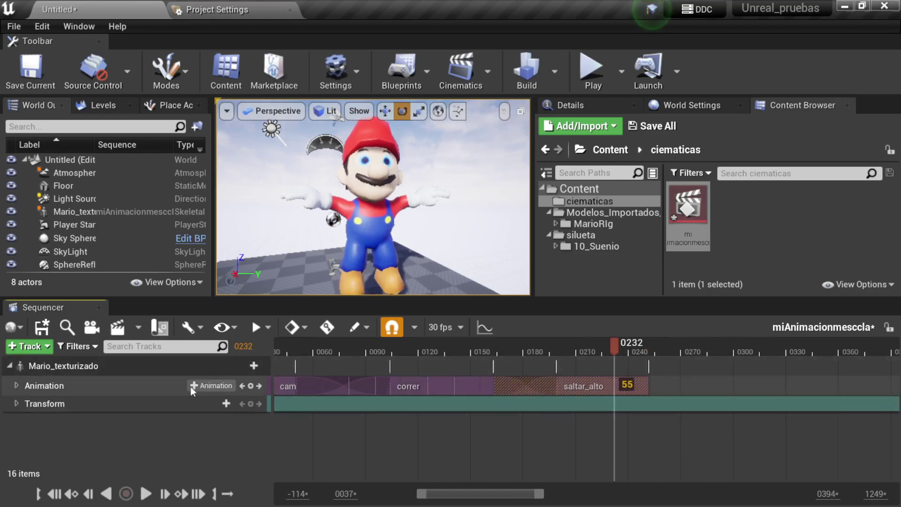
Add estatico_largo at frame 0272, sliding it left to overlap saltar_alto
key("ctrl+Up")
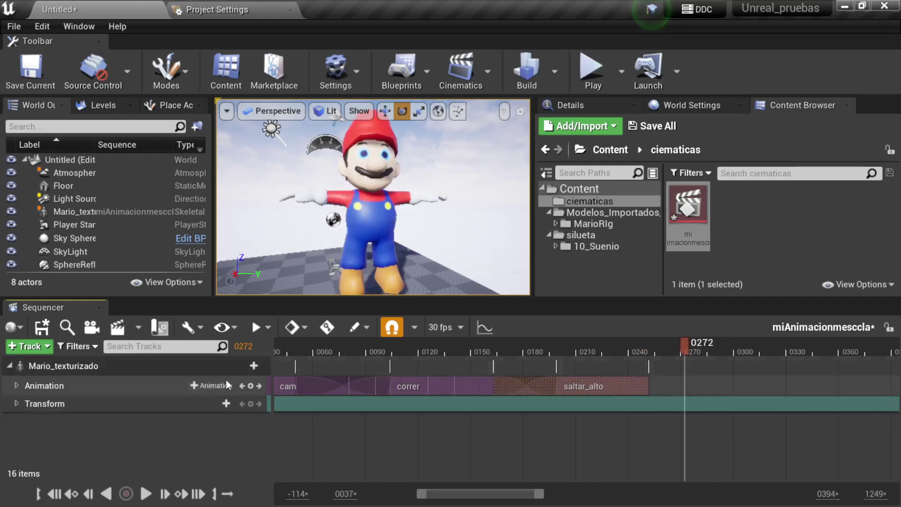
left_click(221, 384)
type("ste")
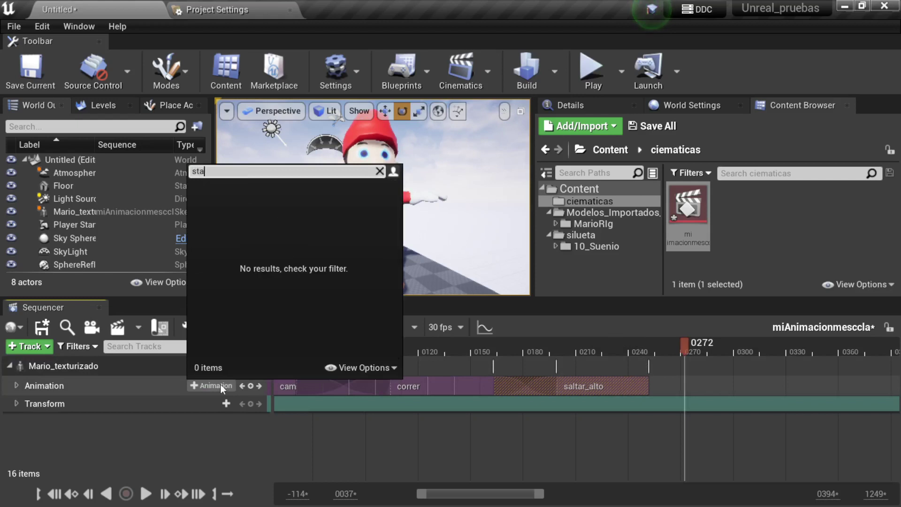
type("t")
key("Down")
key("Down")
key("Return")
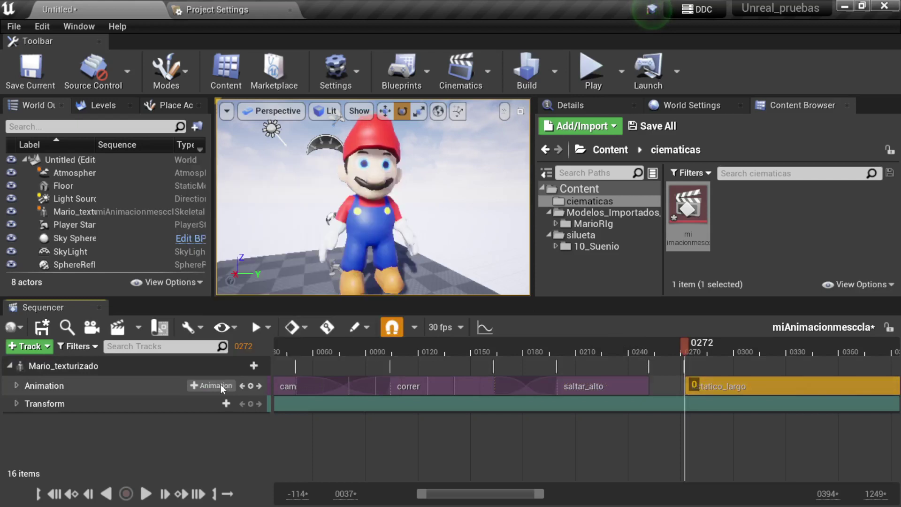
left_click_drag(788, 384, 747, 404)
scroll(746, 404, "down", 2)
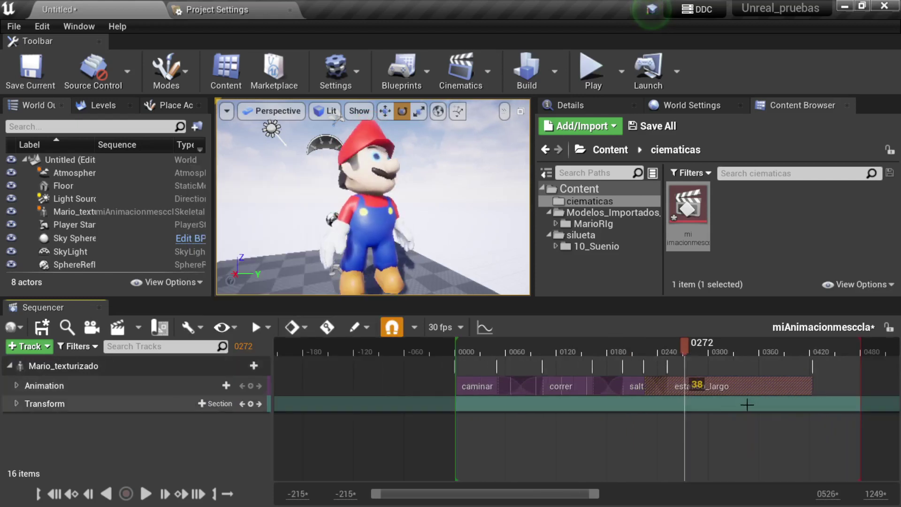
Pull the playback range end from 0481 back to 0420, where estatico_largo finishes
left_click(861, 346)
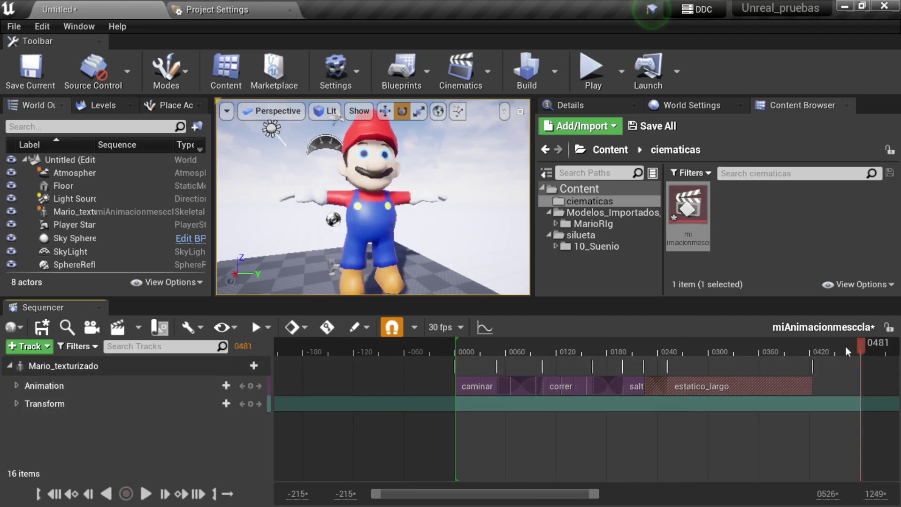
left_click_drag(845, 350, 731, 351)
left_click_drag(859, 352, 814, 355)
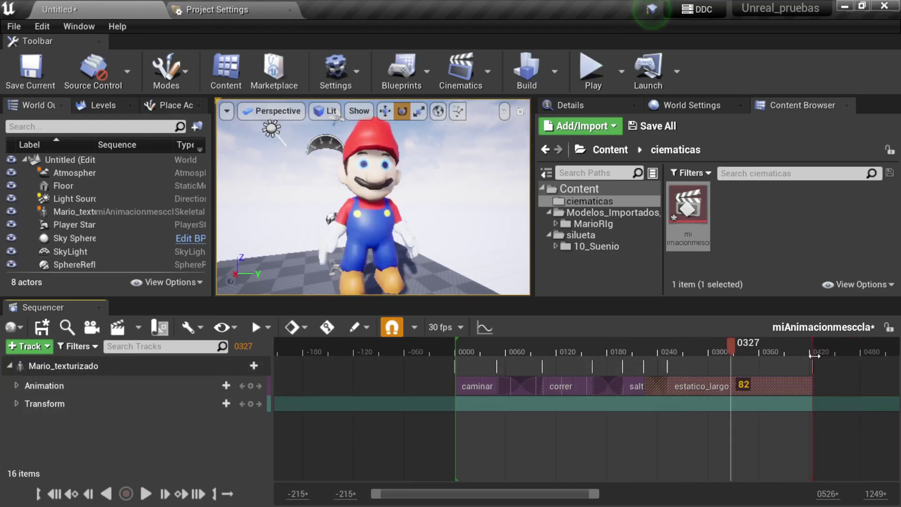
left_click_drag(739, 348, 464, 349)
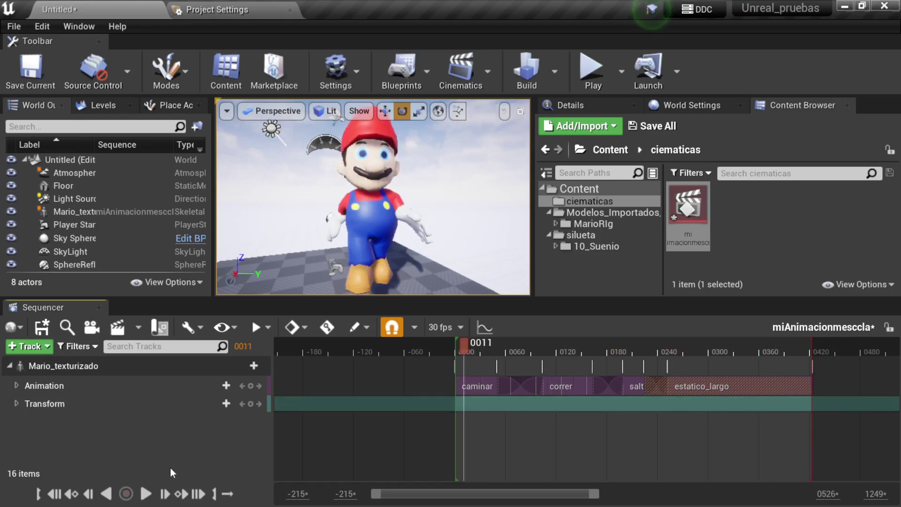
left_click(142, 494)
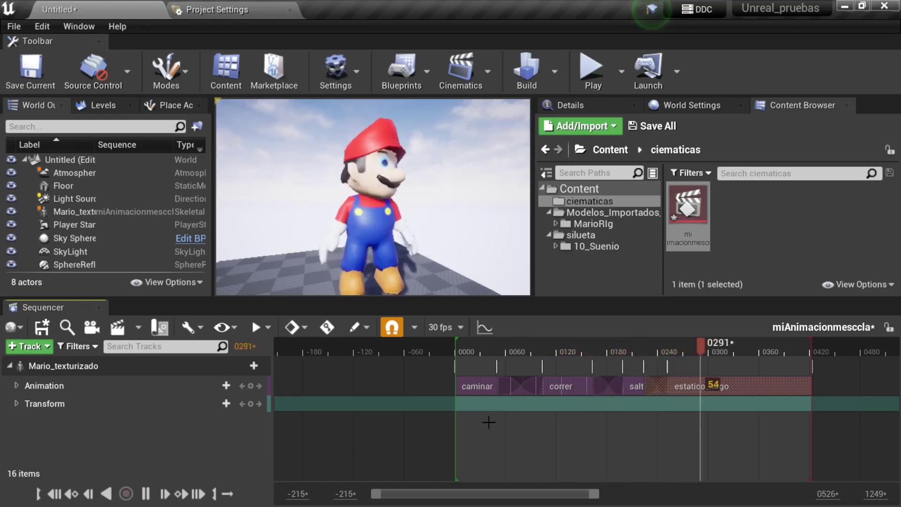
left_click(147, 497)
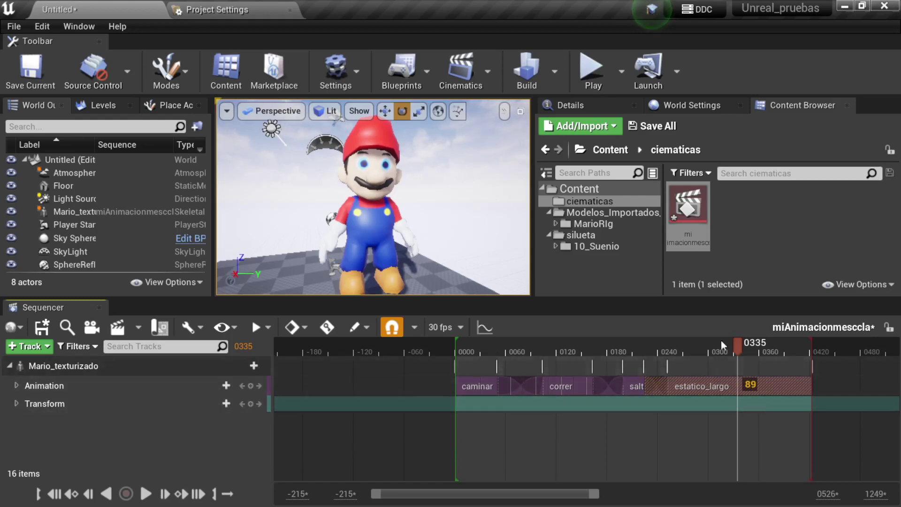
Collapse the Mario_texturizado track, convert it to Spawnable, and focus Mario in the viewport
left_click(52, 368)
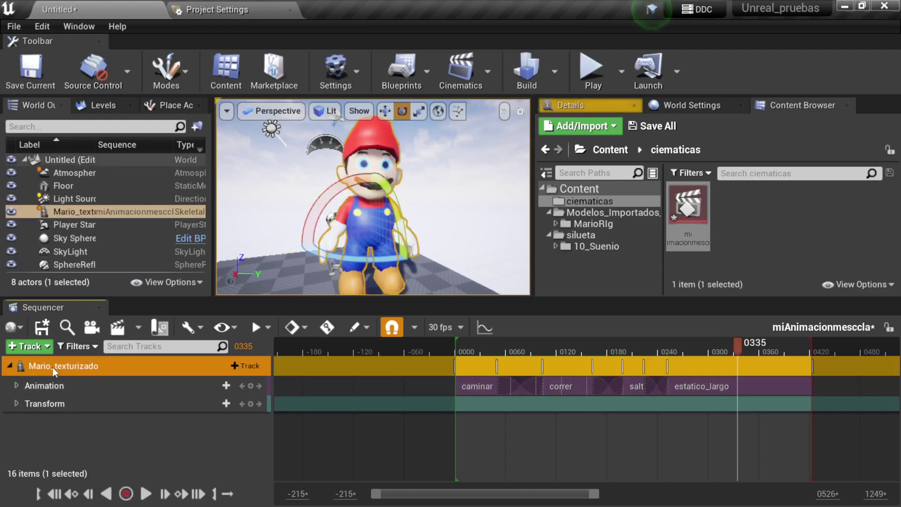
left_click(8, 368)
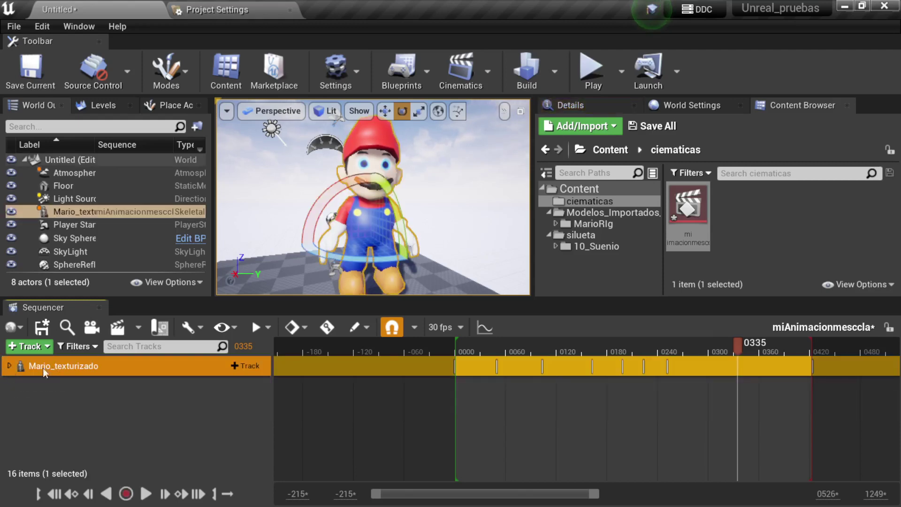
right_click(49, 364)
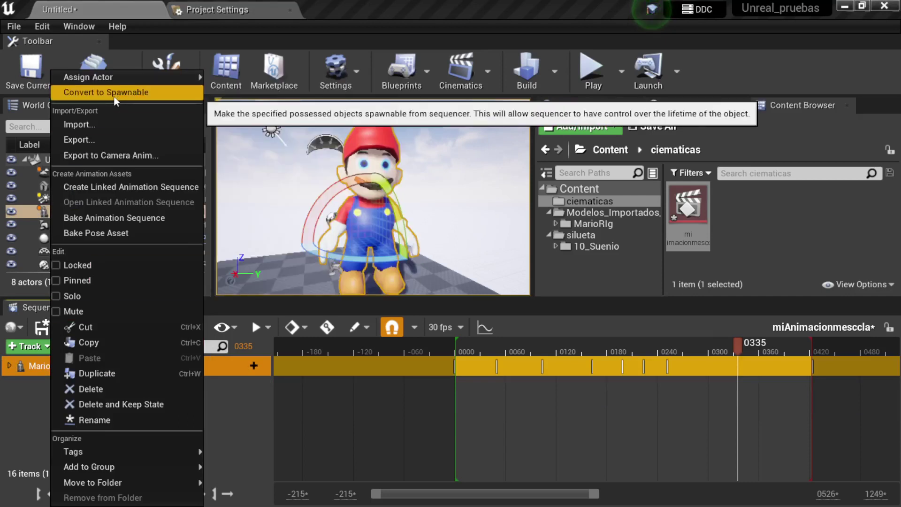
left_click(115, 92)
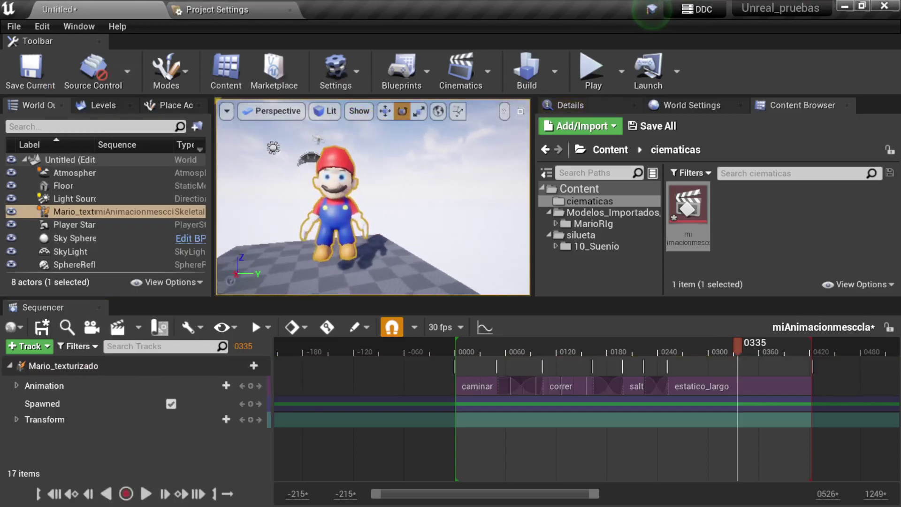
key("f")
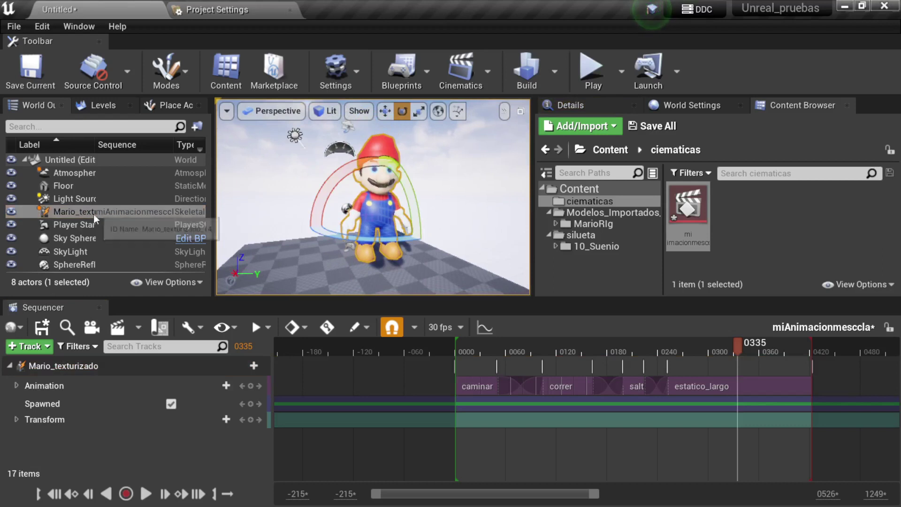
Briefly reopen miAnimacionmesccla from the Content Browser, then close the Sequencer editor
left_click(99, 307)
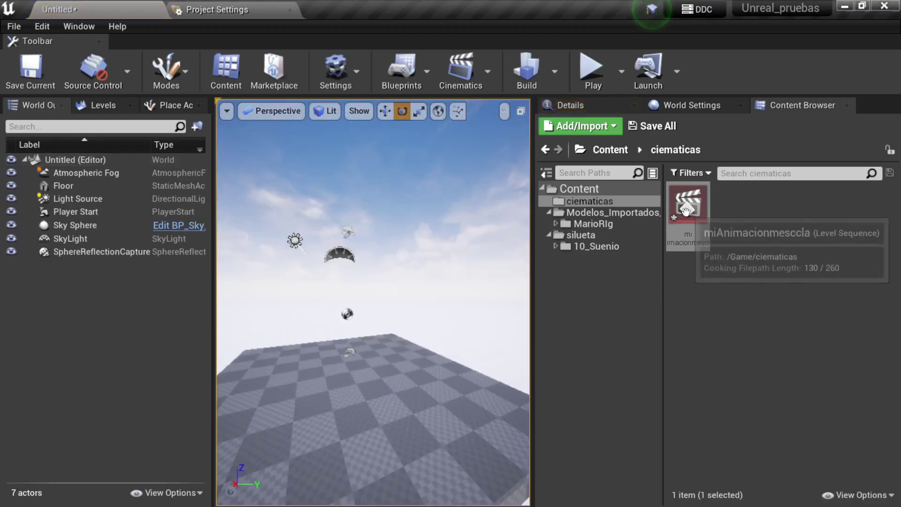
left_click(461, 71)
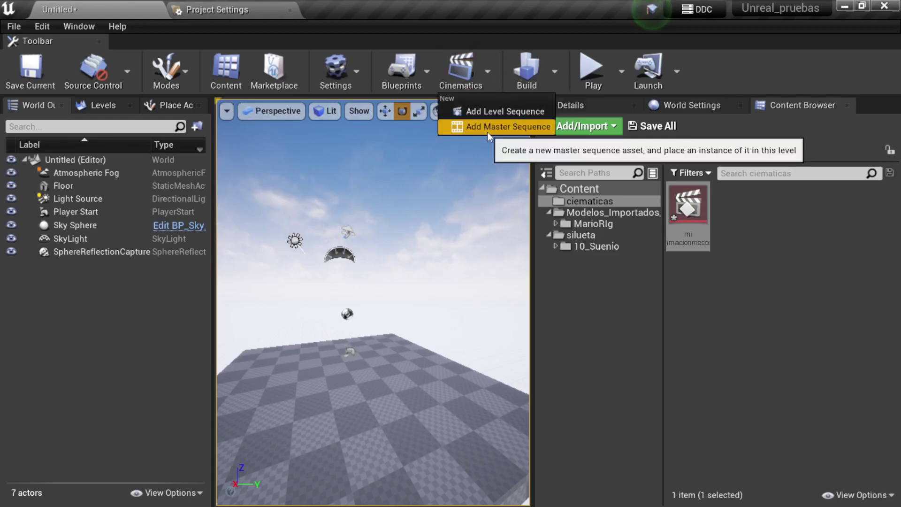
left_click(831, 365)
double_click(687, 211)
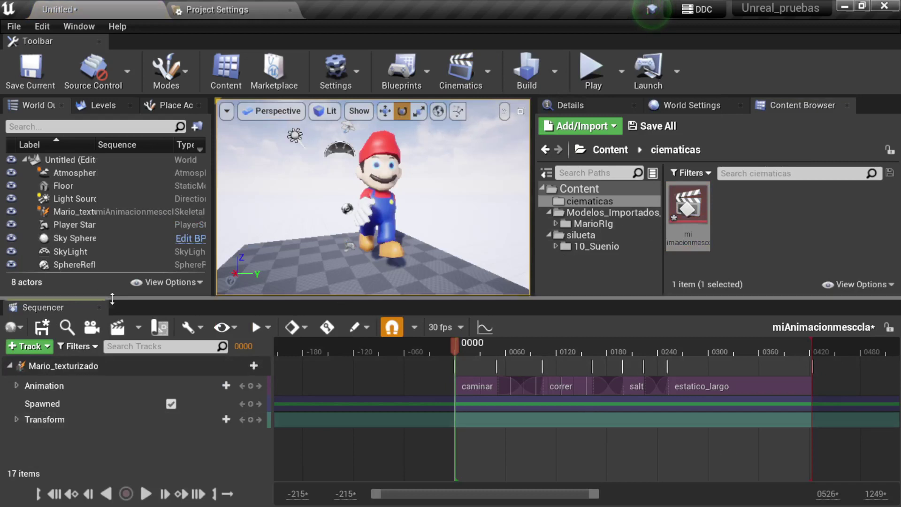
left_click(99, 307)
double_click(687, 211)
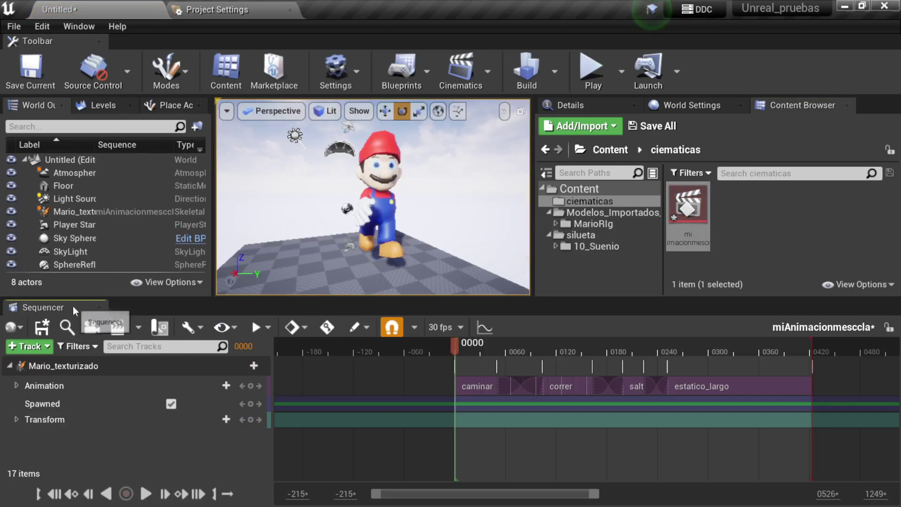
left_click(99, 308)
Drag miAnimacionmesccla into the level, focus its actor and run Play In Editor
left_click_drag(688, 211, 349, 366)
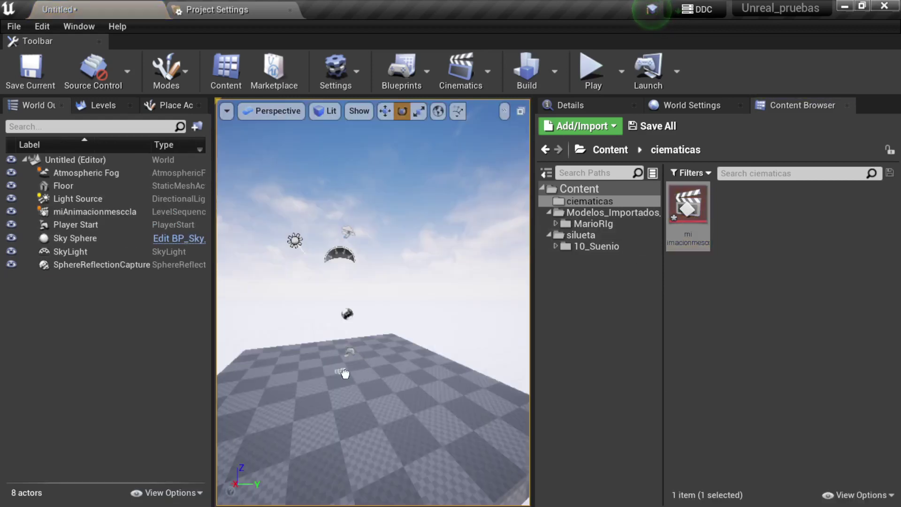
double_click(97, 211)
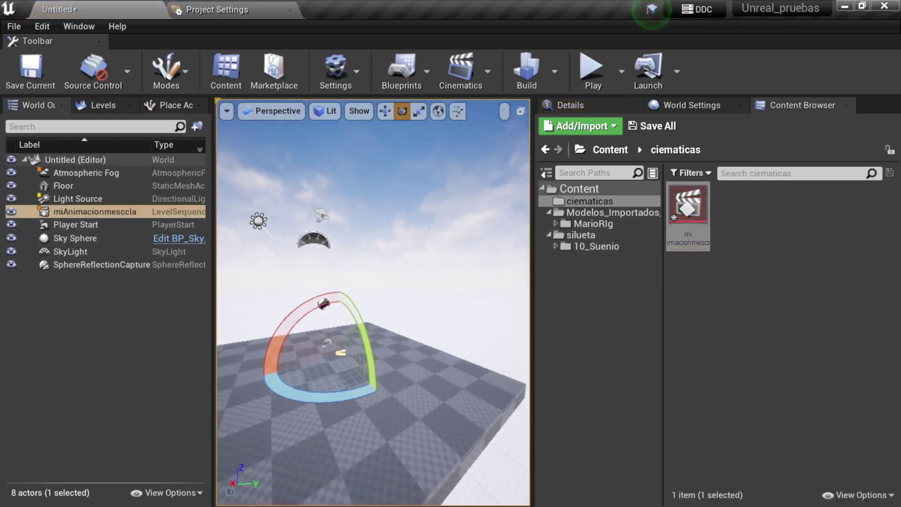
left_click(111, 201)
double_click(106, 213)
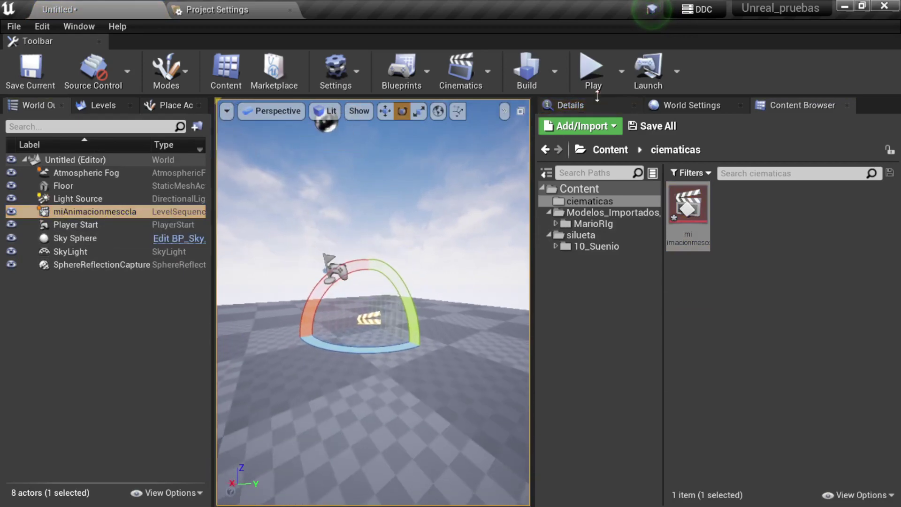
left_click(592, 71)
Stop the game, delete the sequence actor and place miAnimacionmesccla in the level again
left_click(389, 301)
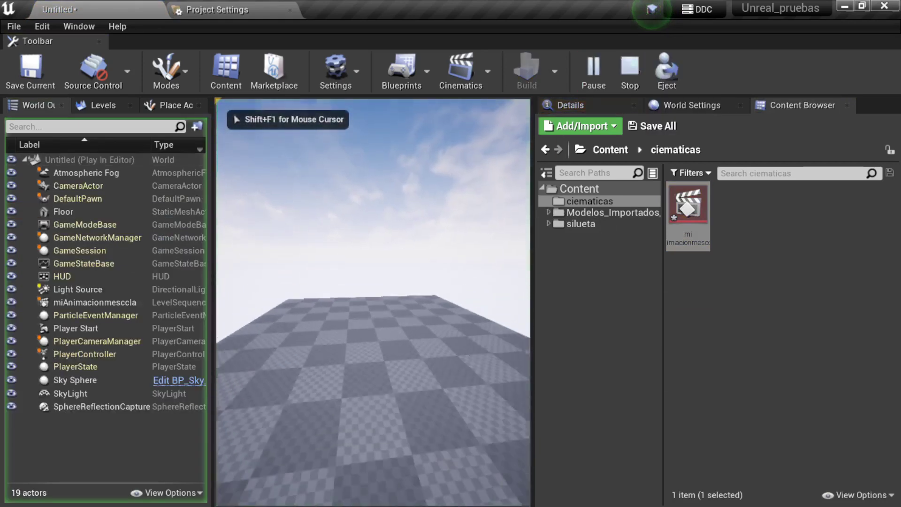
key("Escape")
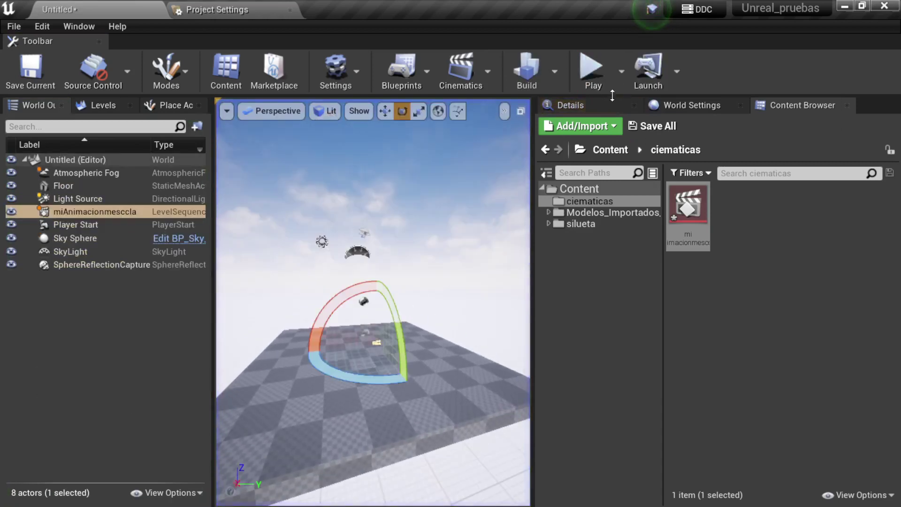
key("Delete")
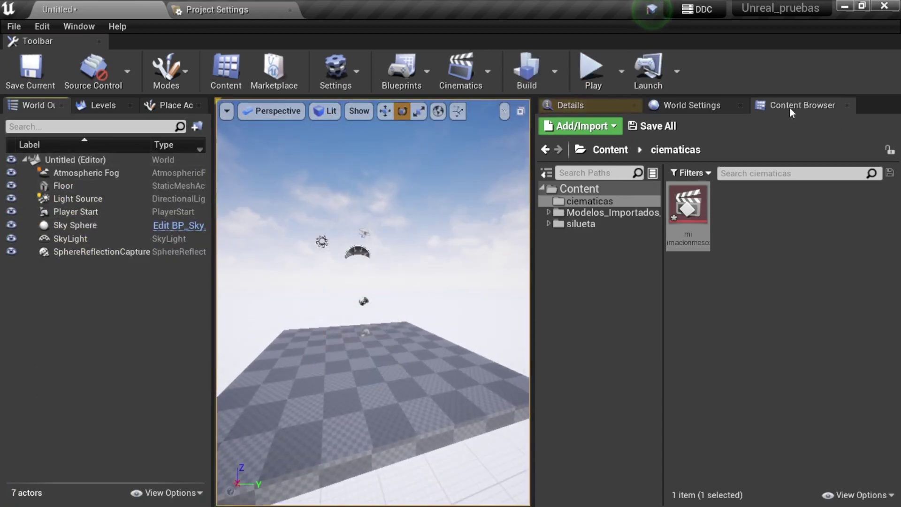
left_click(459, 83)
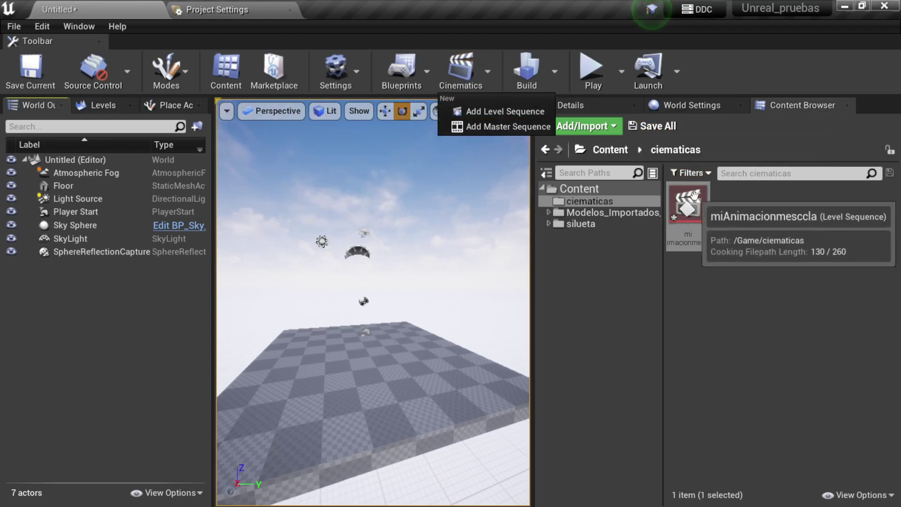
mouse_move(687, 209)
left_mouse_down()
mouse_move(2, 323)
mouse_move(156, 317)
left_mouse_up()
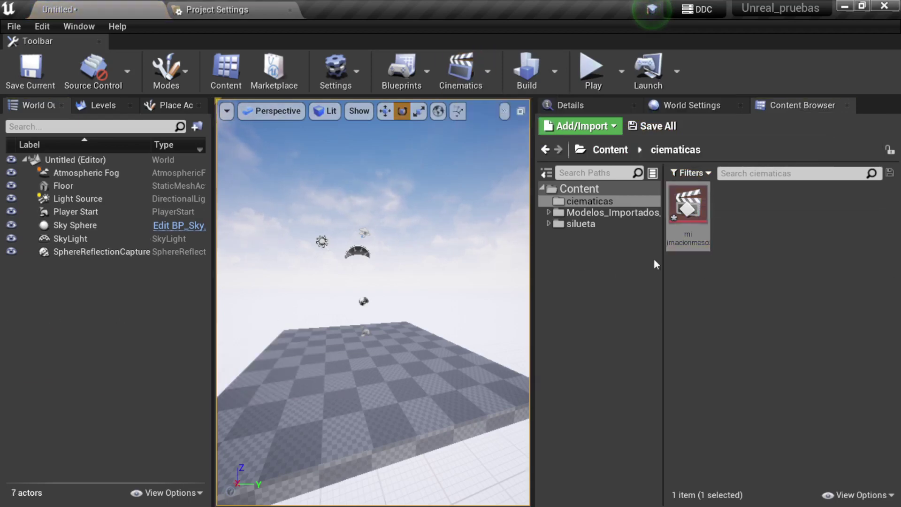
left_click_drag(517, 299, 452, 342)
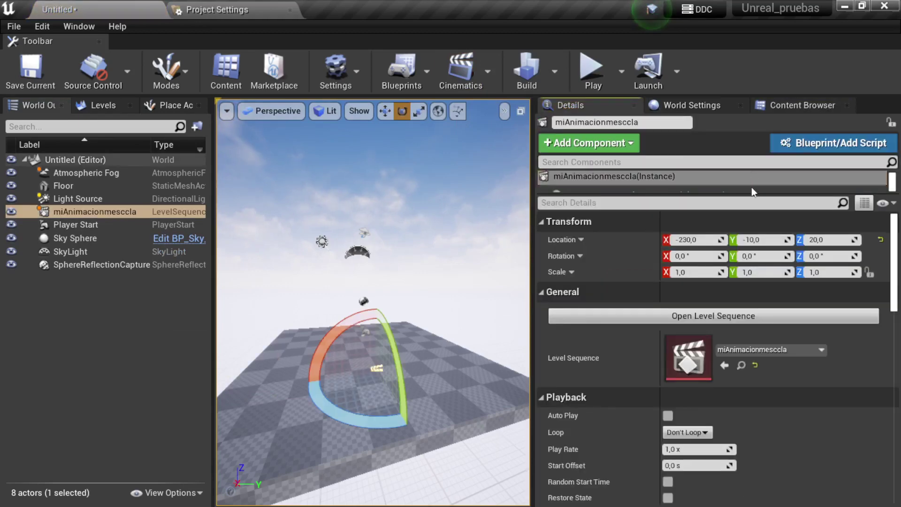
Tick Auto Play under Playback in Details and test it in Play In Editor
scroll(758, 399, "down", 3)
left_click(666, 350)
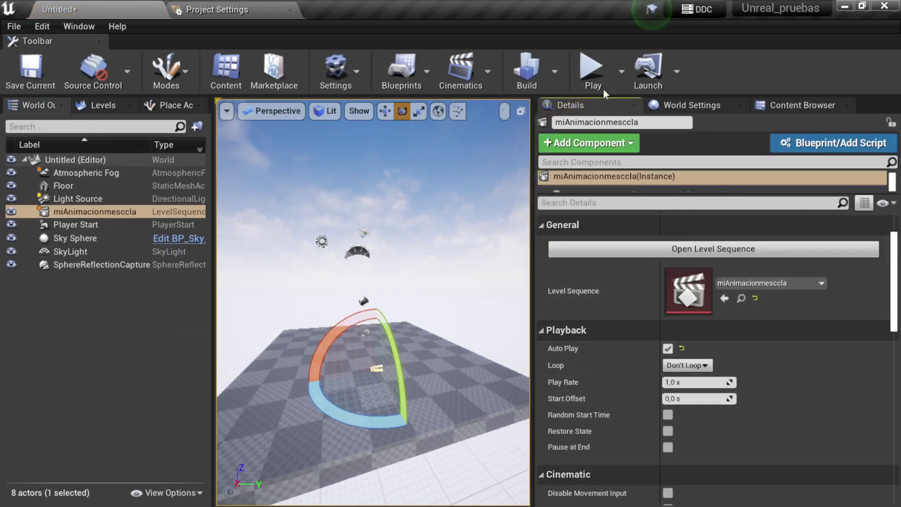
left_click(592, 71)
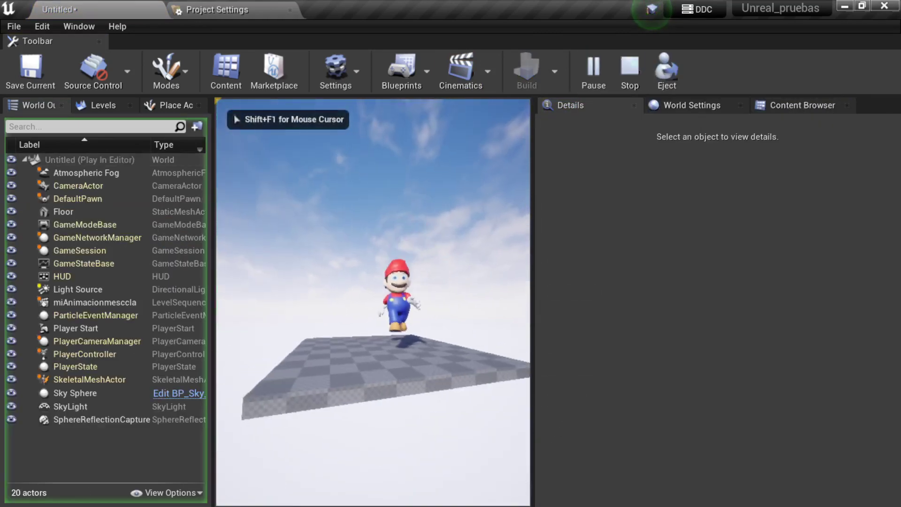
key("Escape")
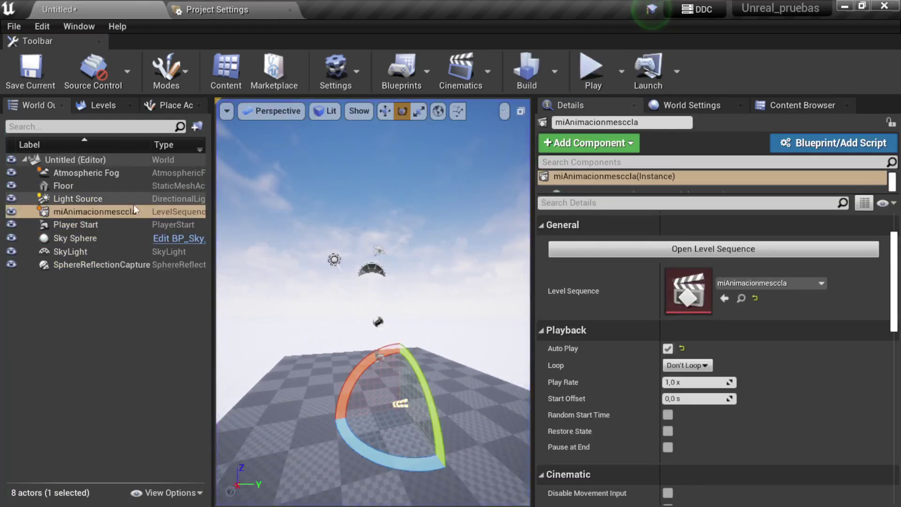
Delete the placed sequence actor from the level
key("Delete")
left_click(791, 104)
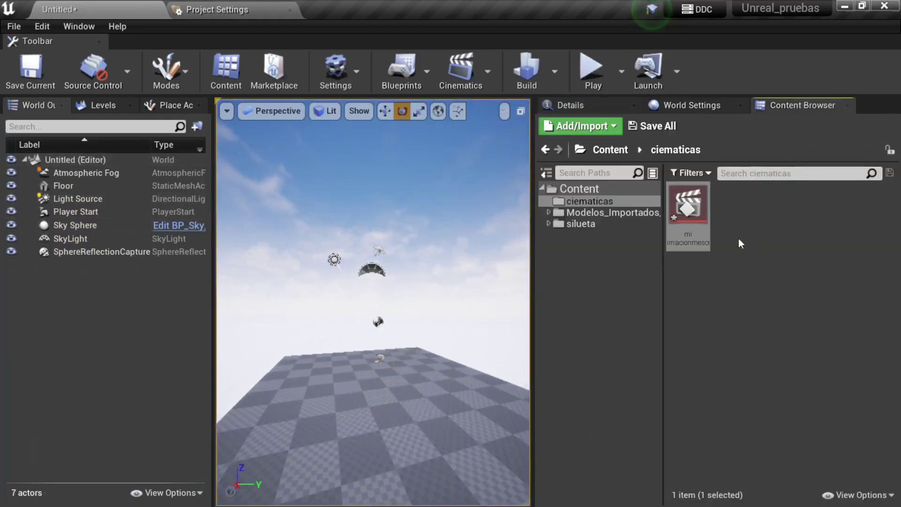
left_click(460, 70)
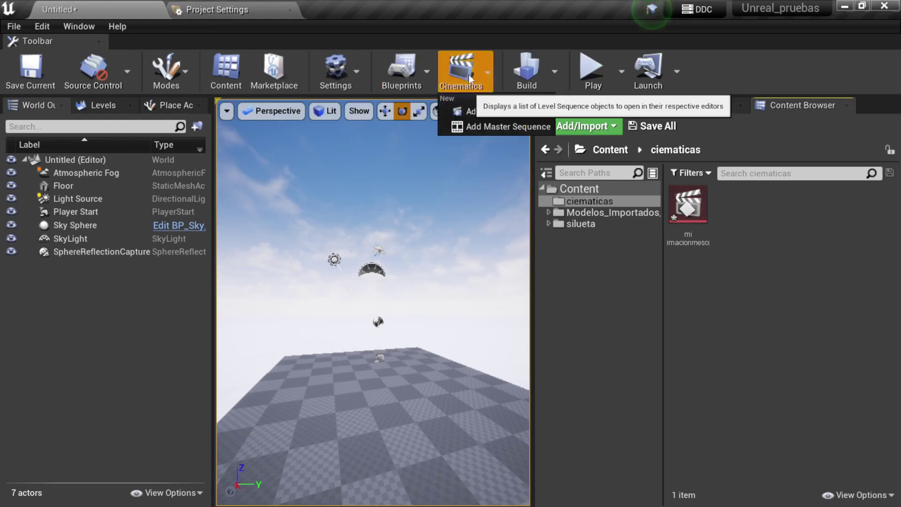
Reopen miAnimacionmesccla in Sequencer and scrub Mario's animation to frames 0242 and 0116
double_click(687, 206)
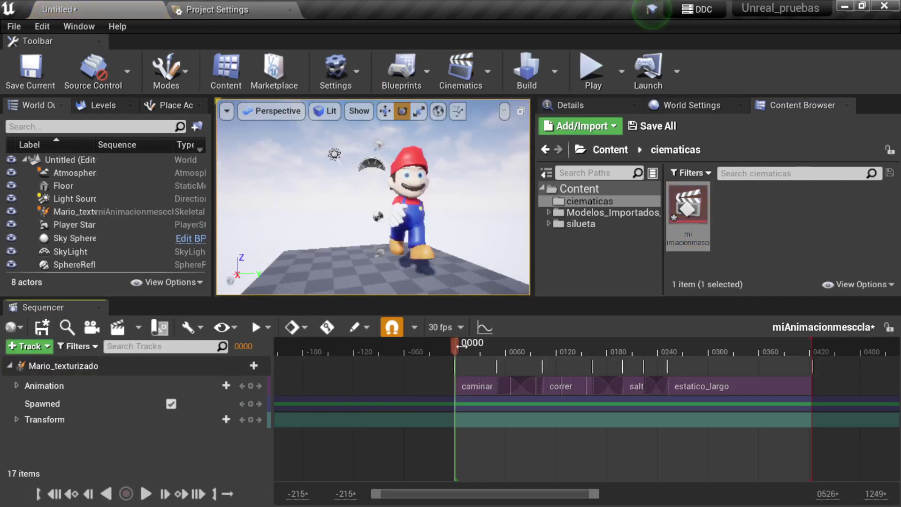
left_click_drag(462, 346, 660, 352)
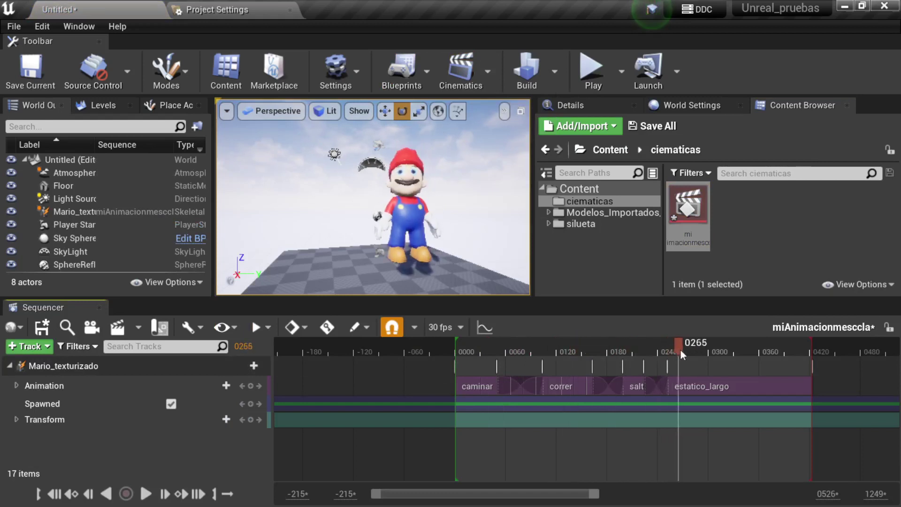
left_click_drag(794, 374, 553, 365)
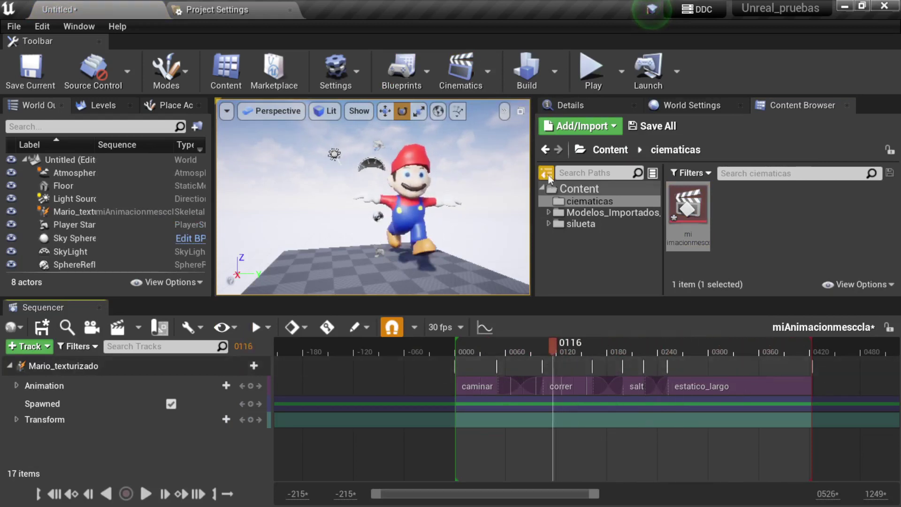